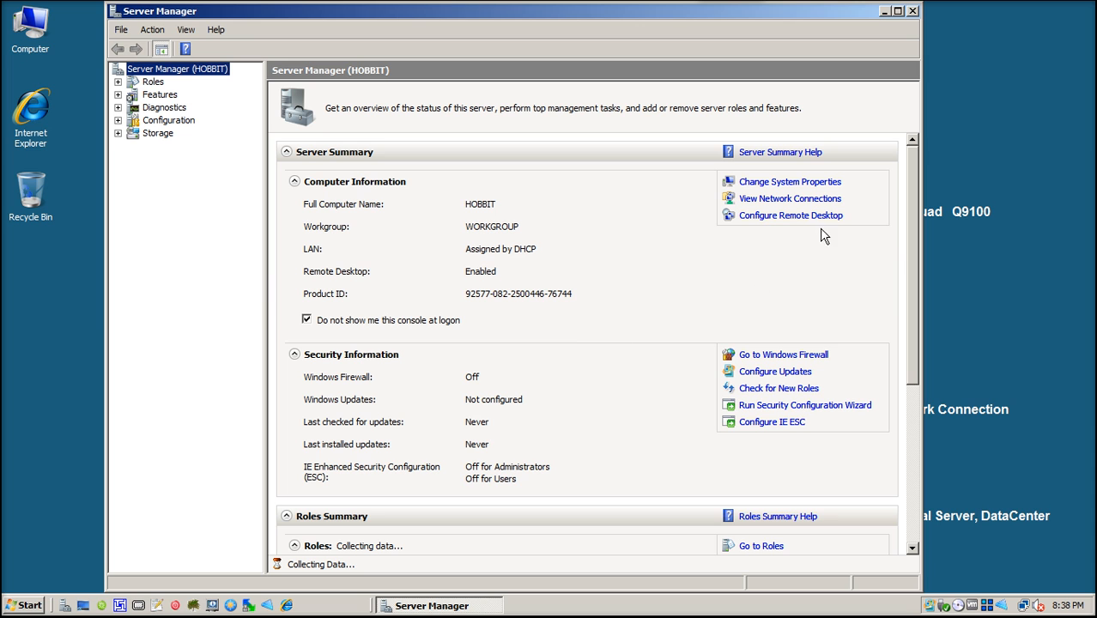
Step: Start adding features to the server and select .NET Framework 3.0 Features together with its required role services
left_click_drag(911, 206, 910, 379)
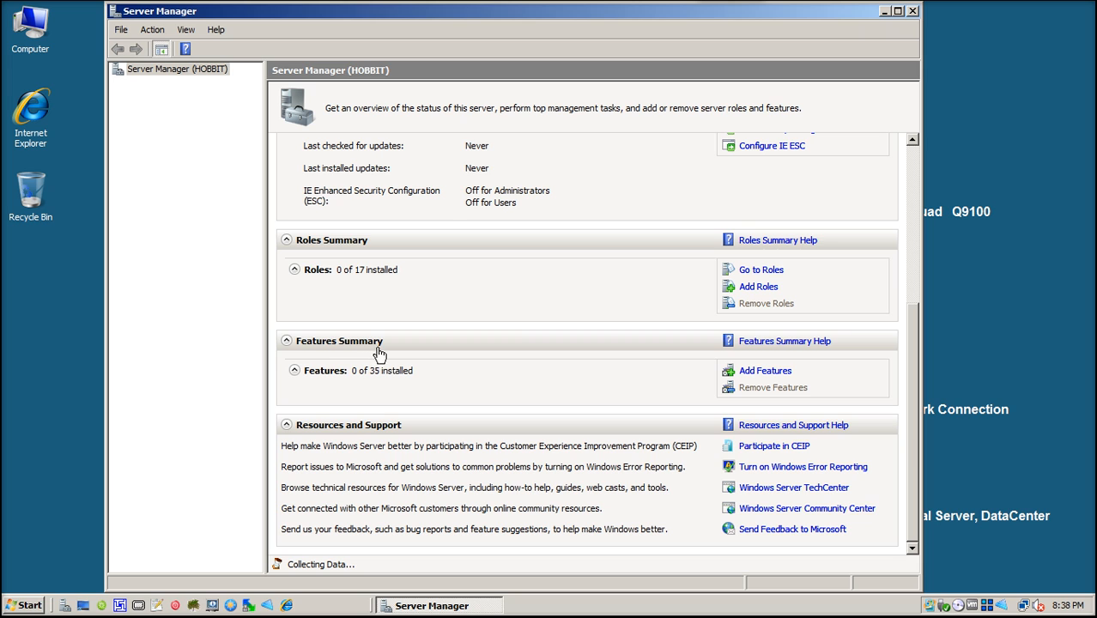
left_click(761, 372)
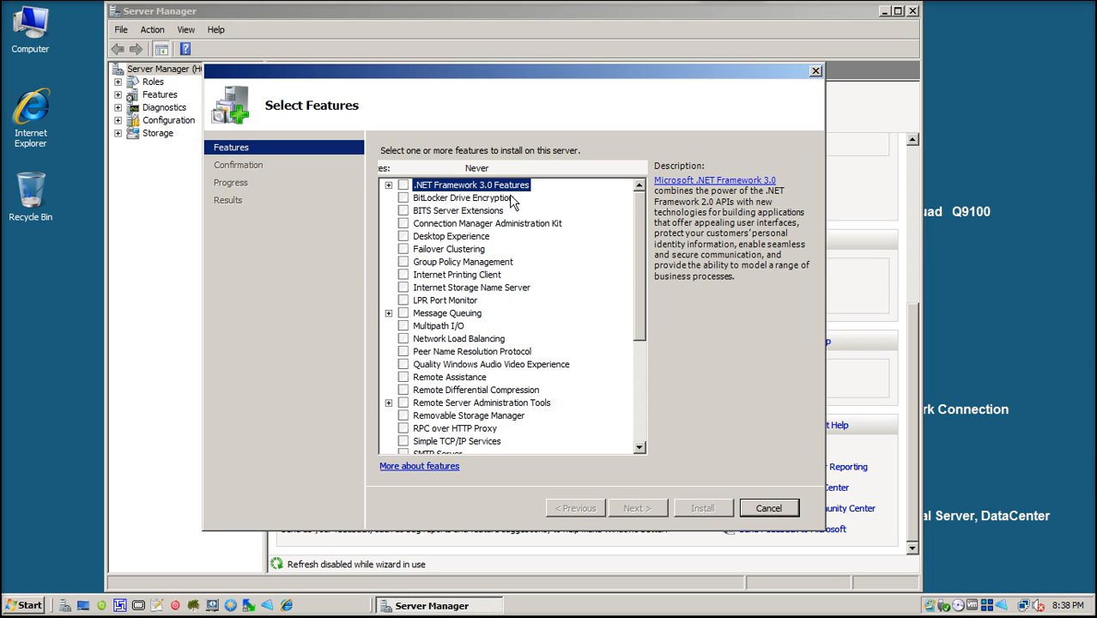
left_click(404, 185)
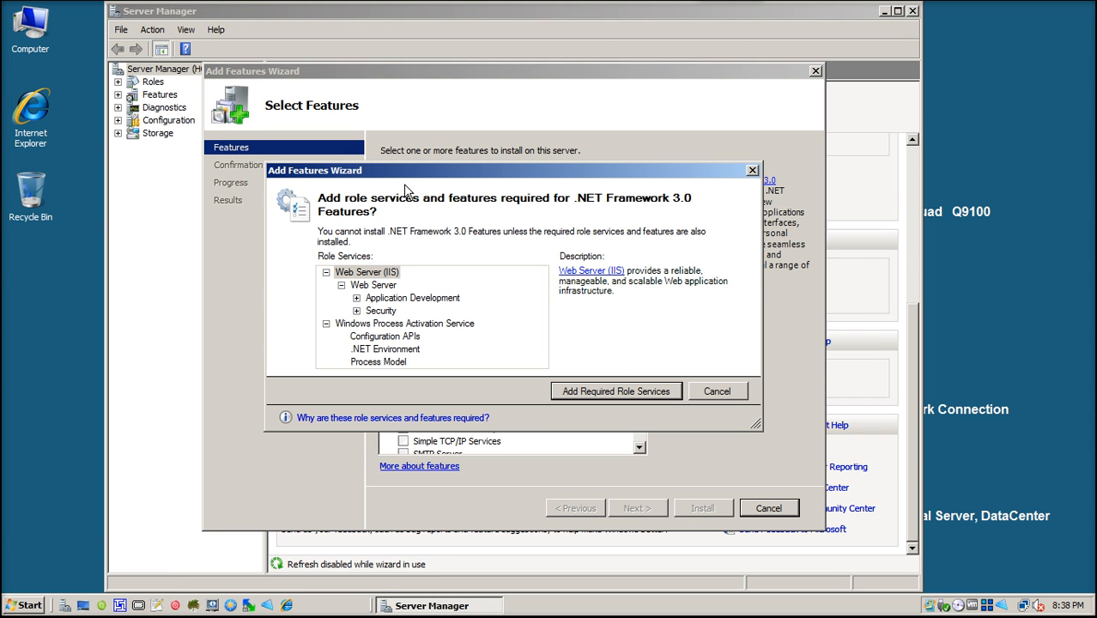
left_click_drag(394, 171, 453, 292)
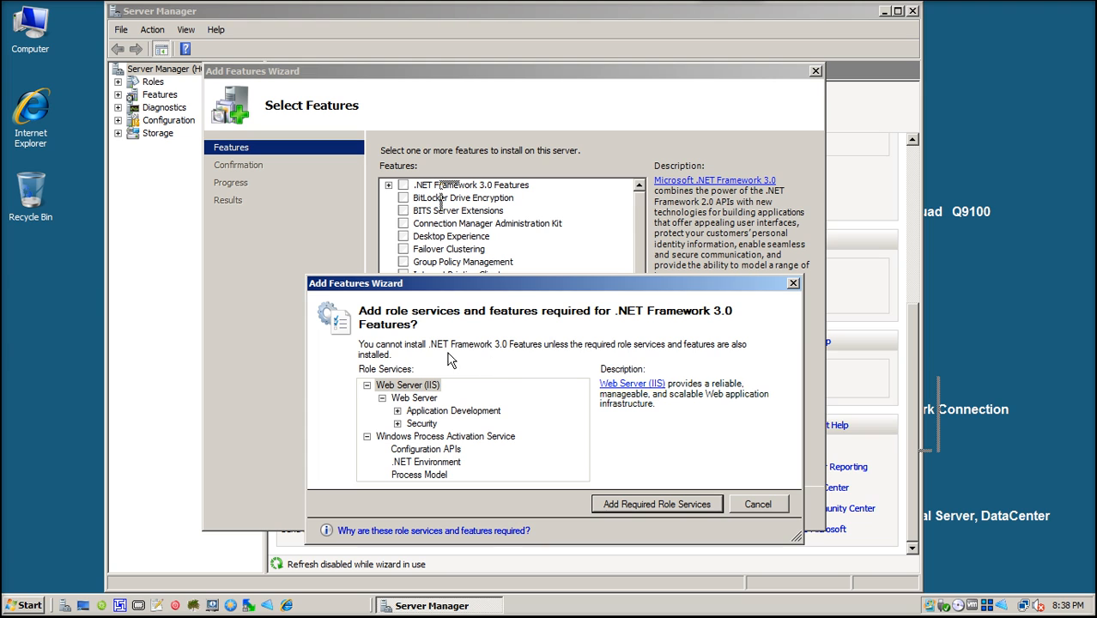
left_click_drag(462, 285, 455, 268)
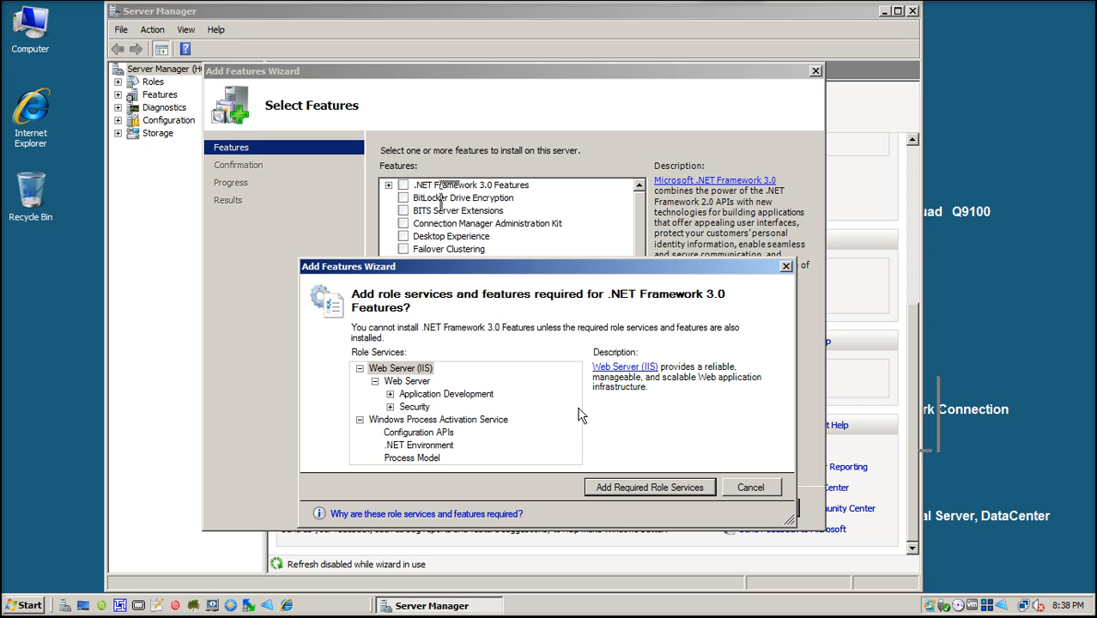
left_click(654, 487)
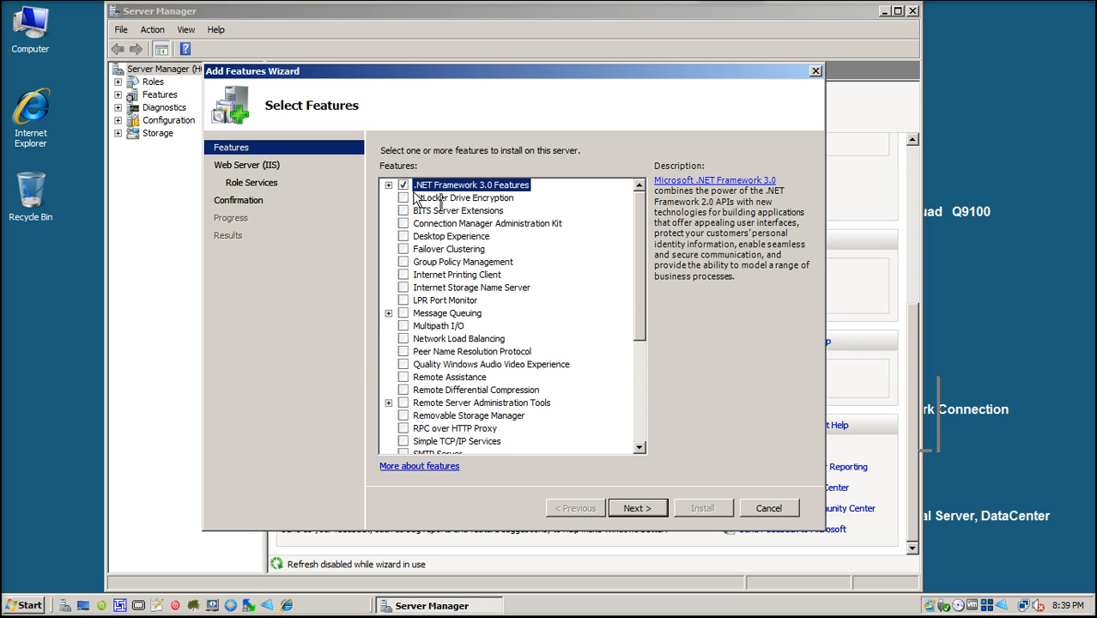
Step: In the Web Server (IIS) role services, select Common HTTP Features and ASP.NET, including the role services ASP.NET requires
left_click(636, 508)
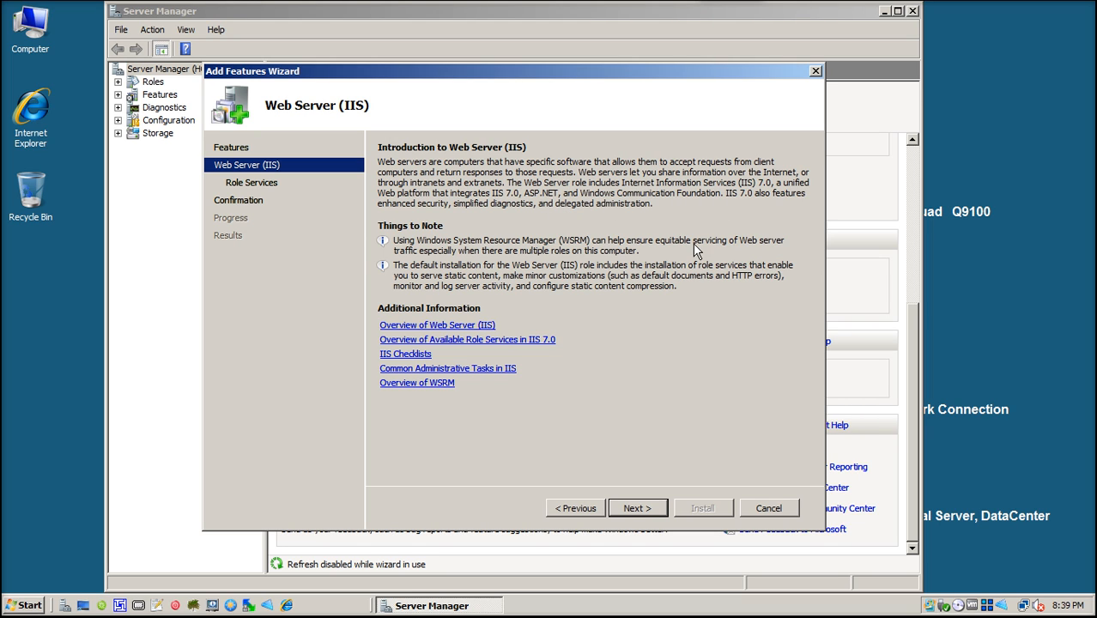
left_click(638, 509)
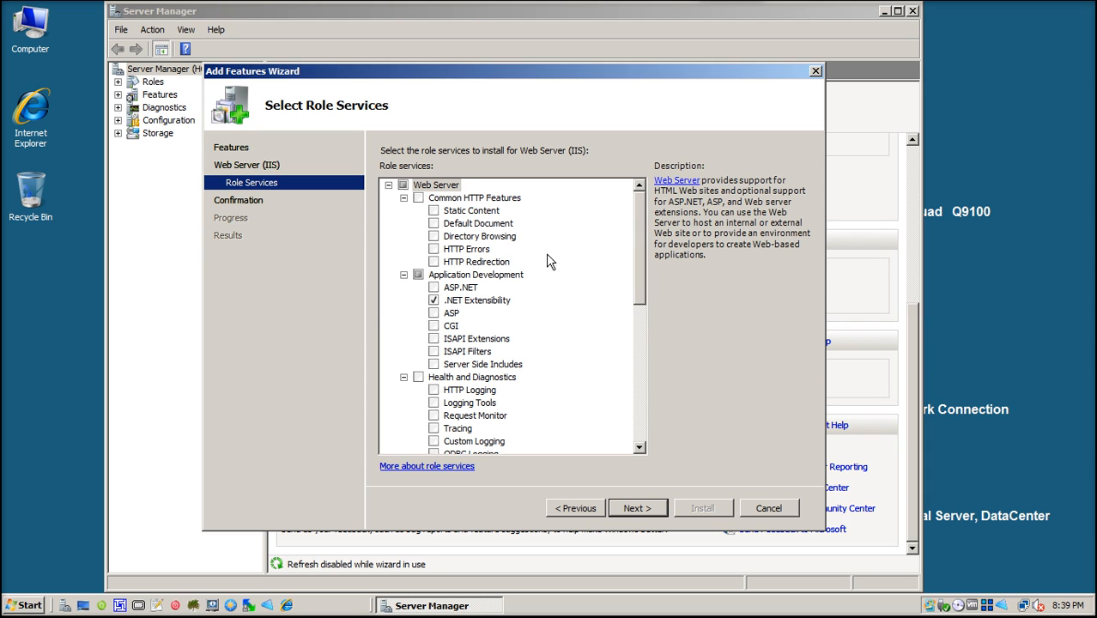
left_click(418, 198)
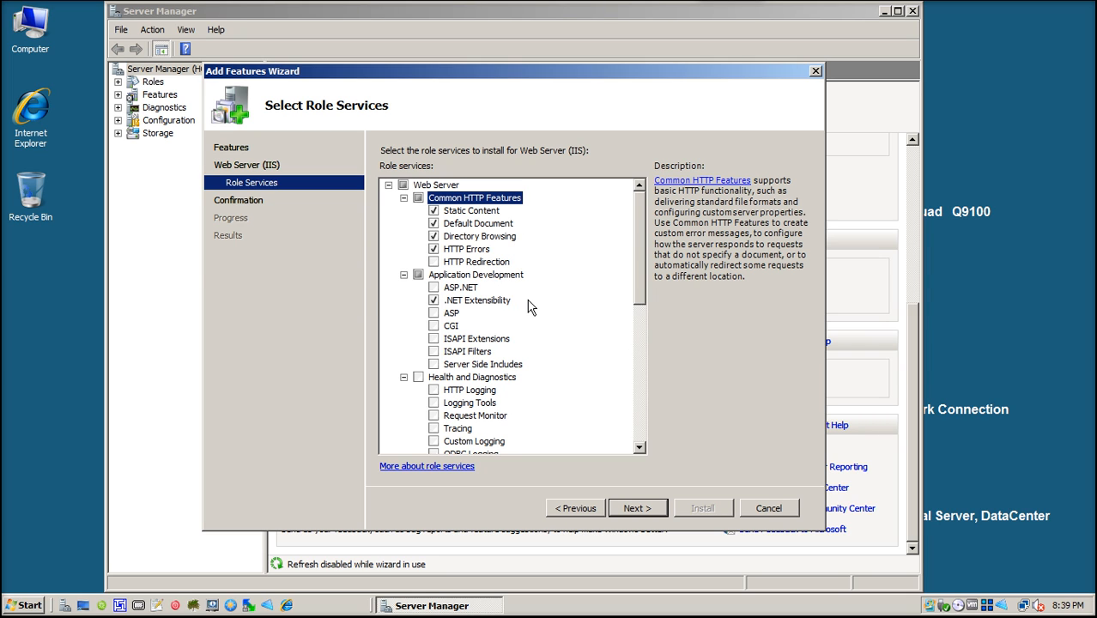
left_click(434, 289)
left_click_drag(410, 206, 394, 300)
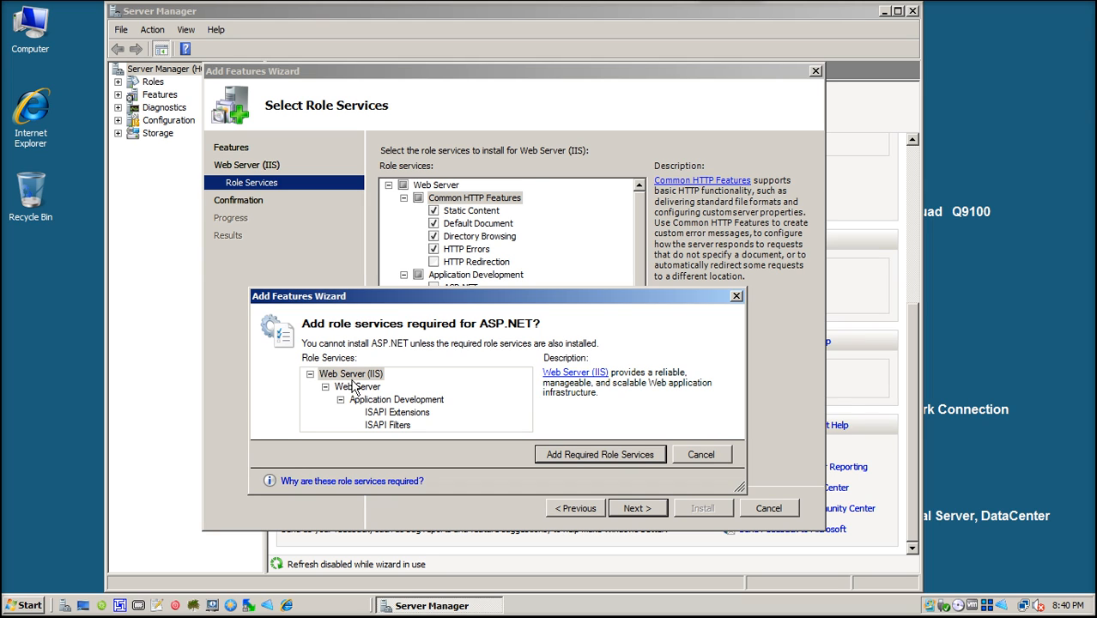
left_click(605, 455)
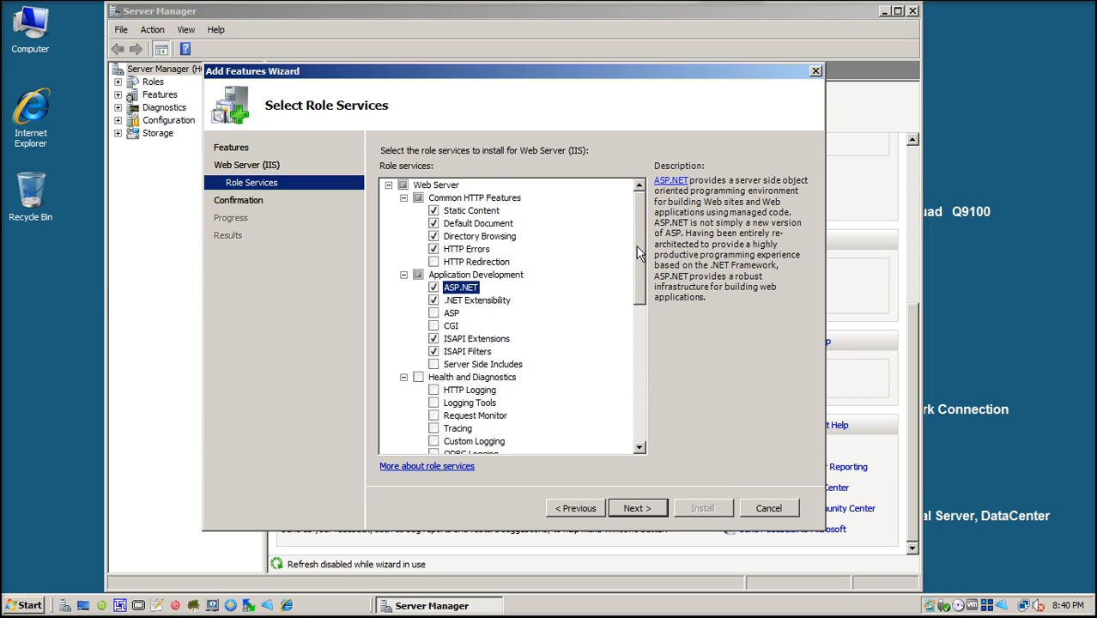
Step: Select Basic Authentication and Windows Authentication among the IIS security role services
left_click_drag(638, 254, 641, 335)
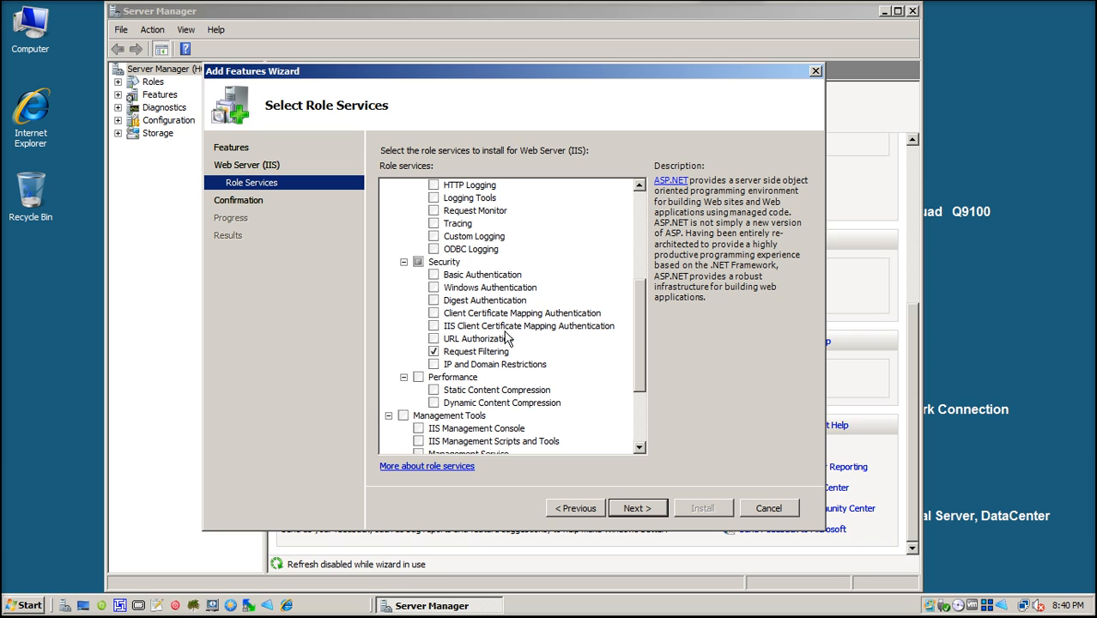
left_click(434, 275)
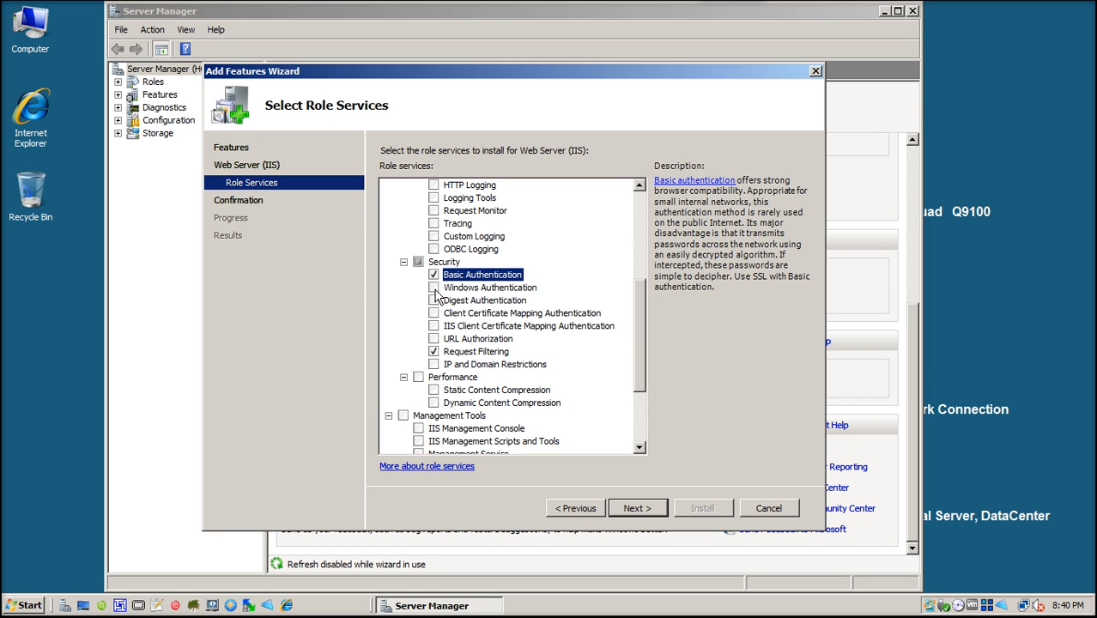
left_click(434, 289)
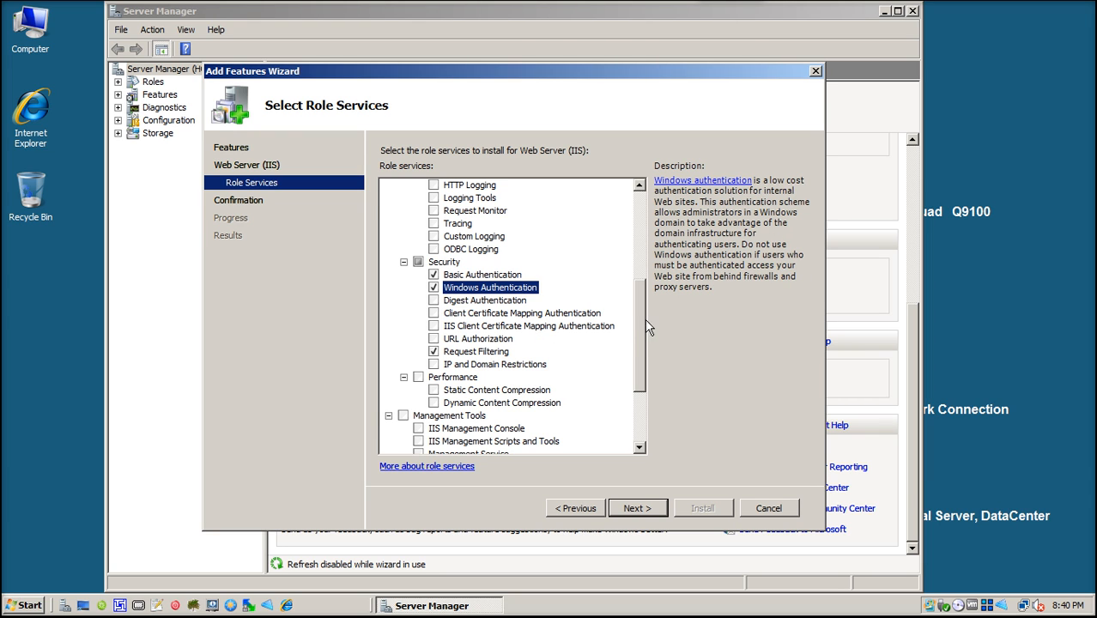
Step: Select Management Tools with IIS Management Scripts and Tools, Management Service and IIS 6 Management Compatibility
left_click_drag(640, 324, 641, 378)
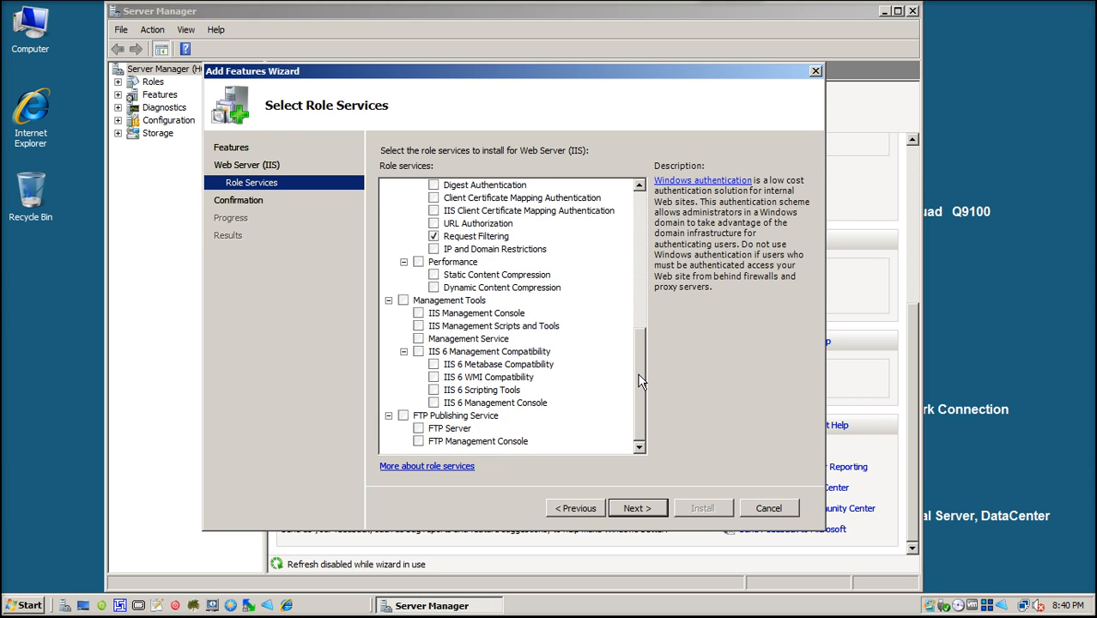
left_click(403, 302)
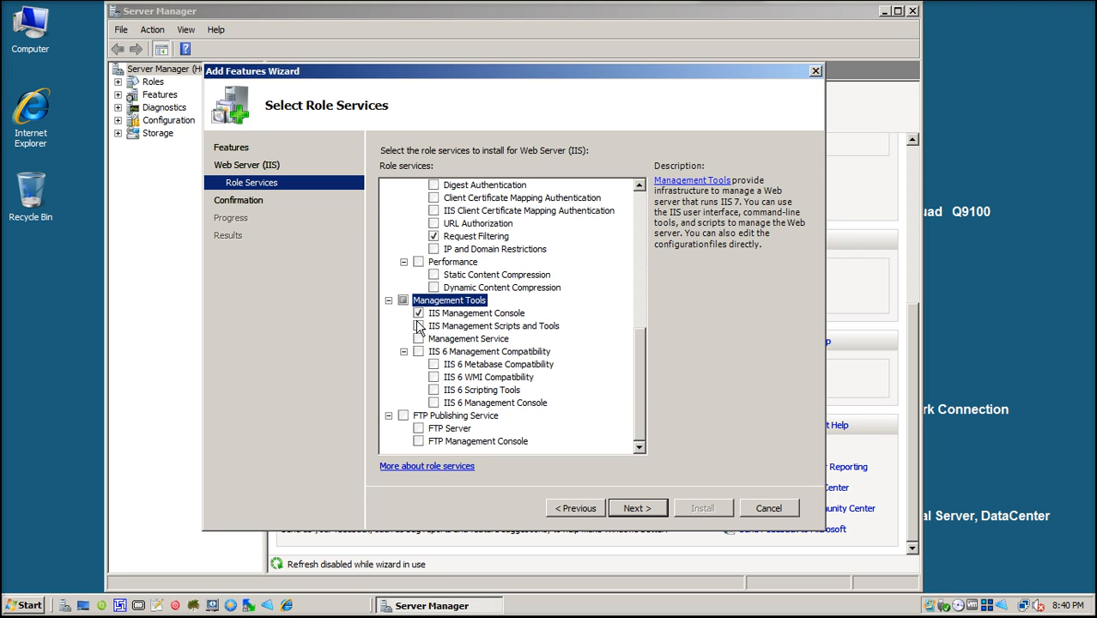
left_click(418, 326)
left_click(418, 339)
left_click(418, 352)
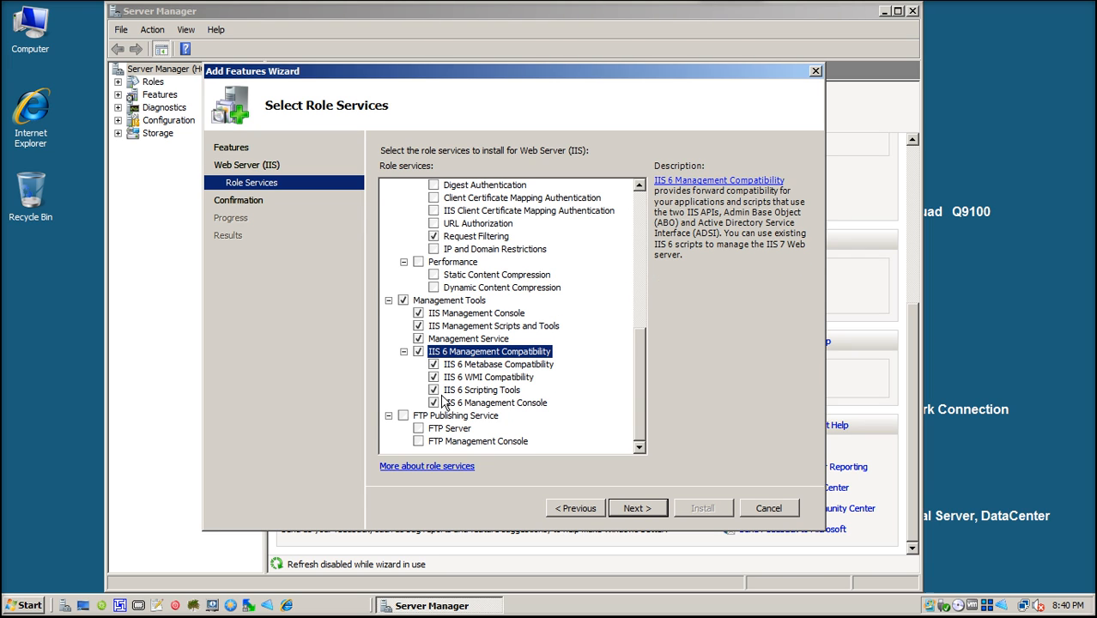
Step: Review the installation selections and install the chosen roles, role services and features
left_click(639, 508)
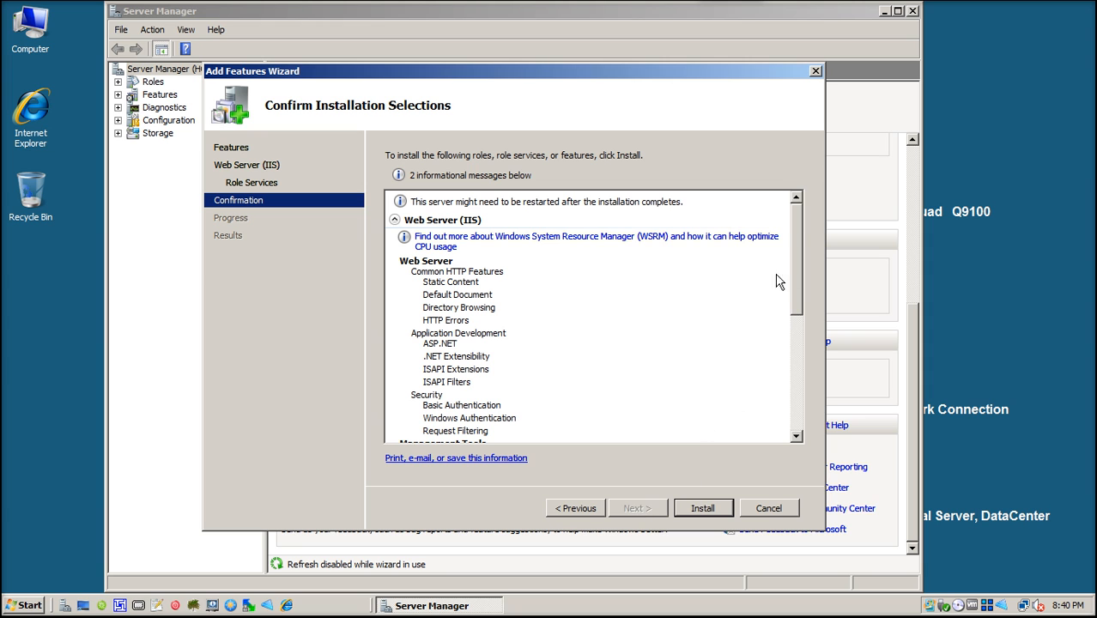
left_click_drag(799, 222, 802, 354)
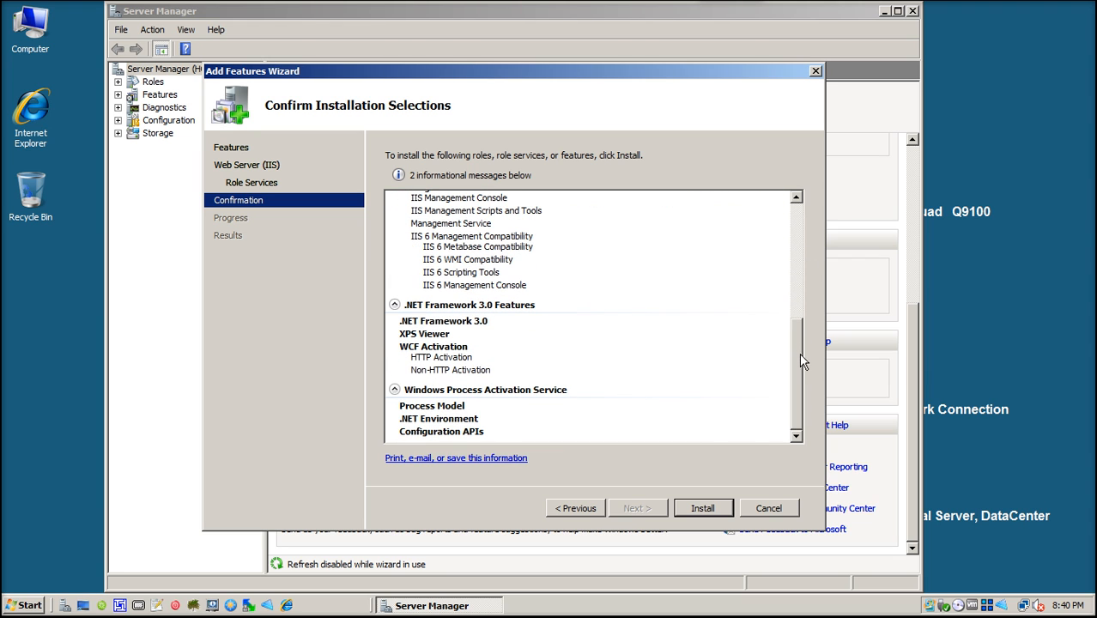
left_click(702, 508)
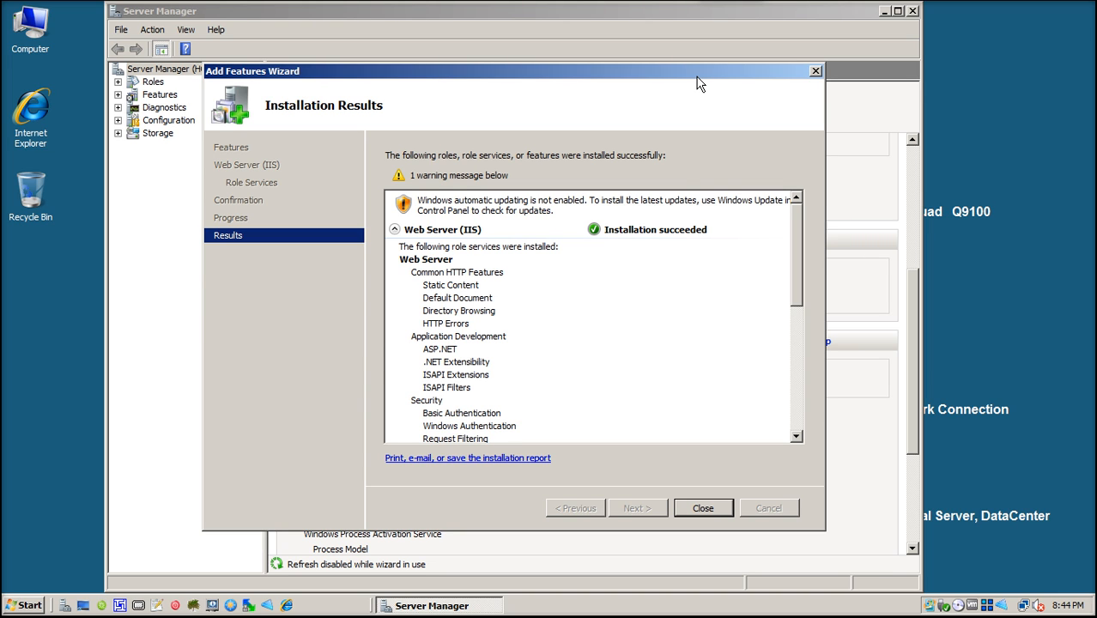
Step: Review the installation results, then close the wizard and exit Server Manager
left_click_drag(796, 222, 797, 354)
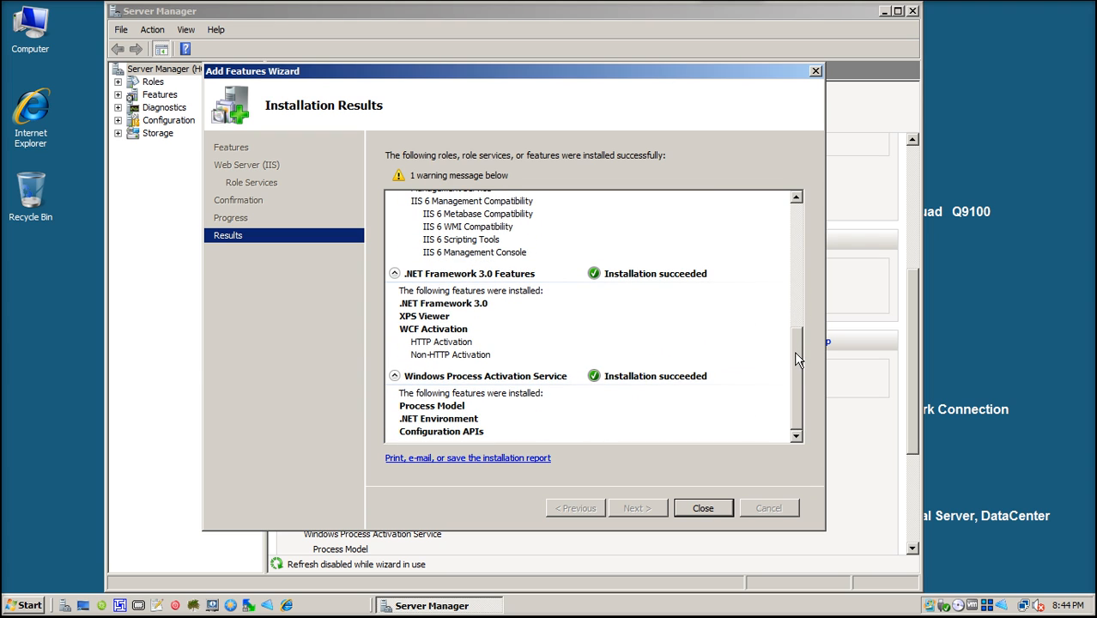
mouse_move(797, 359)
left_mouse_down()
mouse_move(798, 213)
mouse_move(798, 361)
left_mouse_up()
left_click(703, 507)
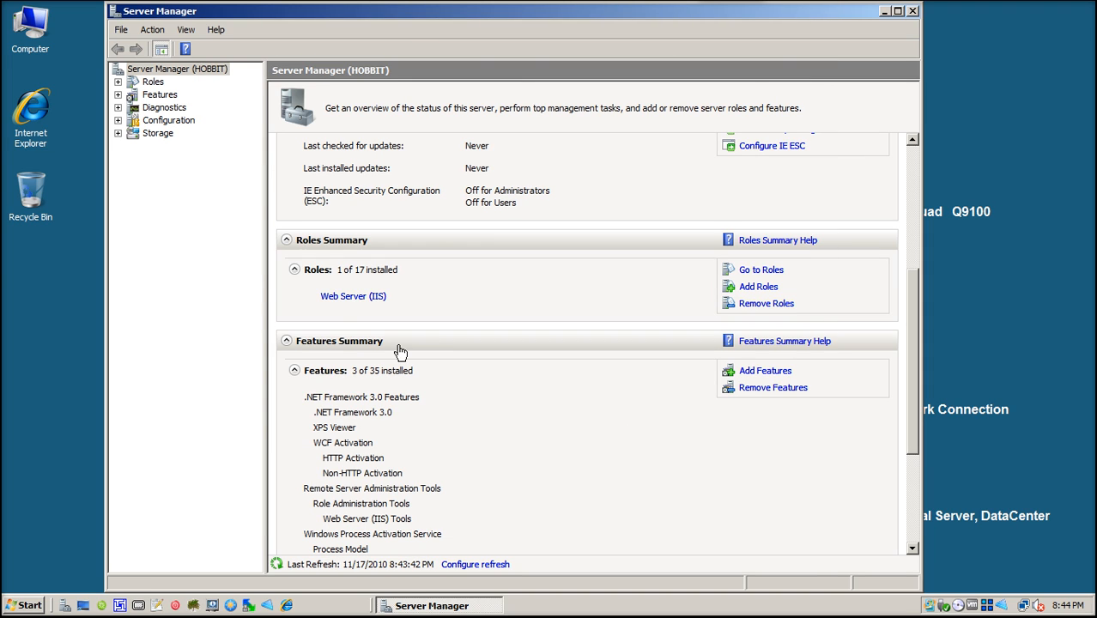
left_click(123, 29)
left_click(134, 68)
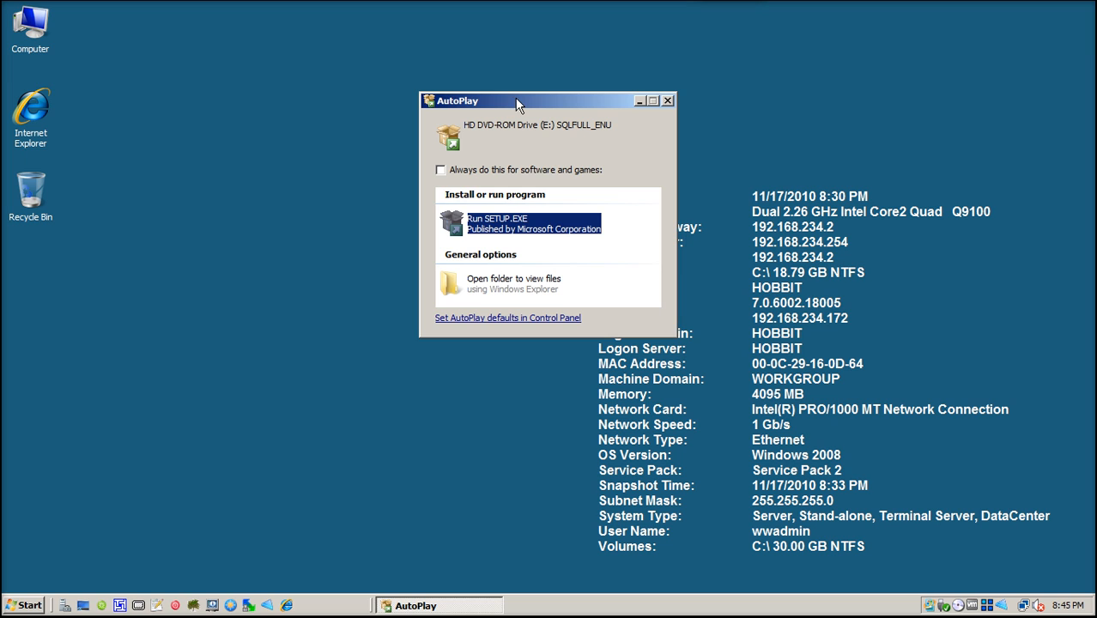
Step: Run SETUP.EXE from the SQLFULL_ENU disc and agree to install the SQL Server 2008 prerequisites
left_click(495, 225)
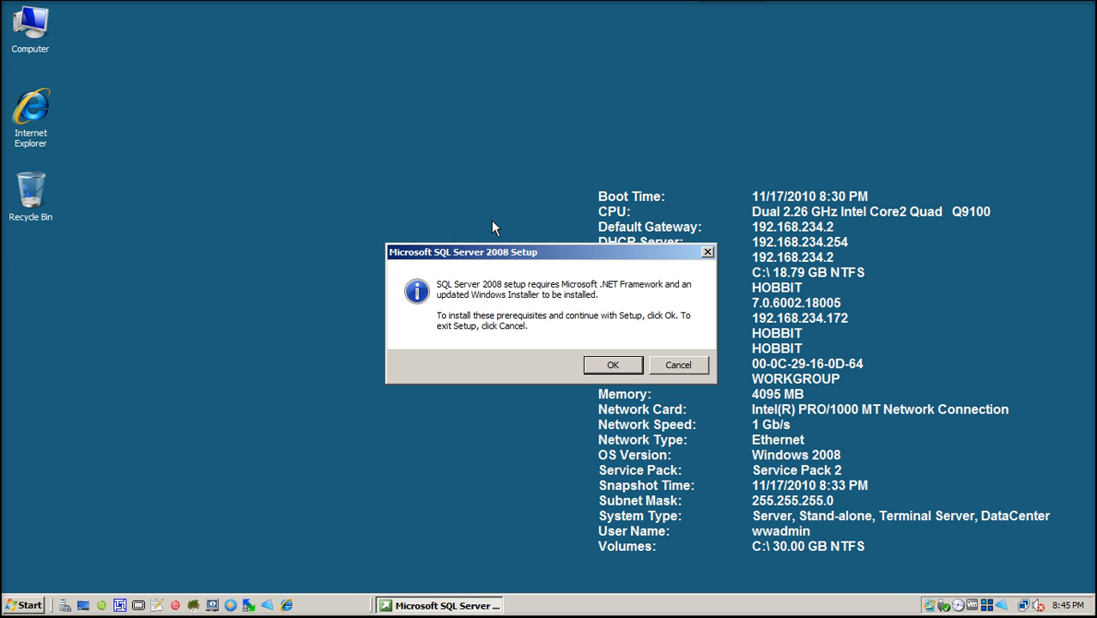
left_click_drag(491, 255, 460, 198)
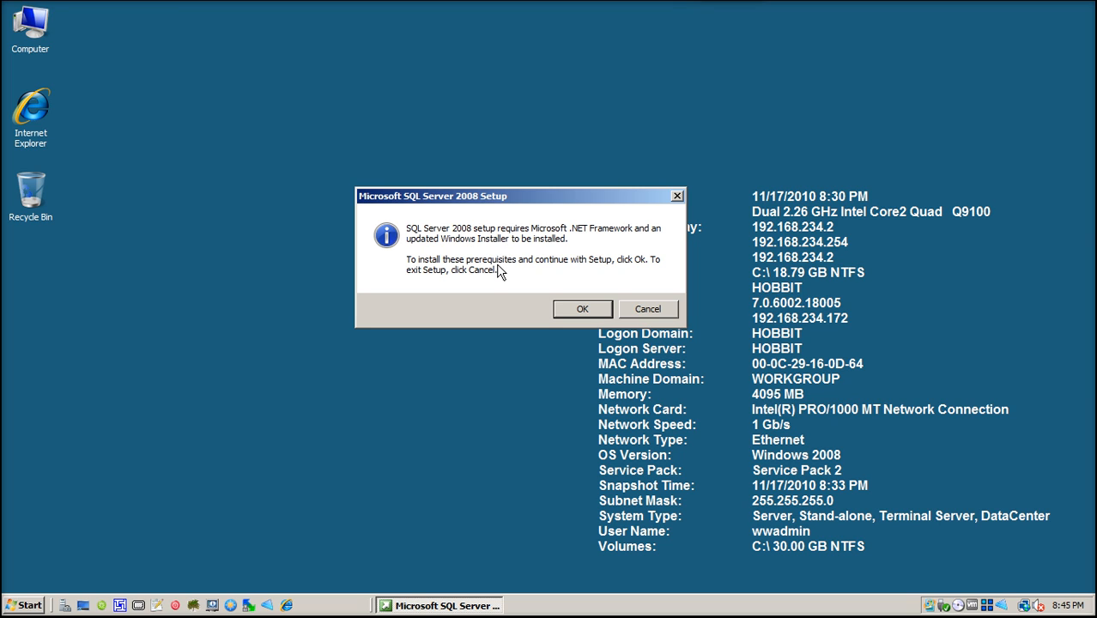
left_click(583, 315)
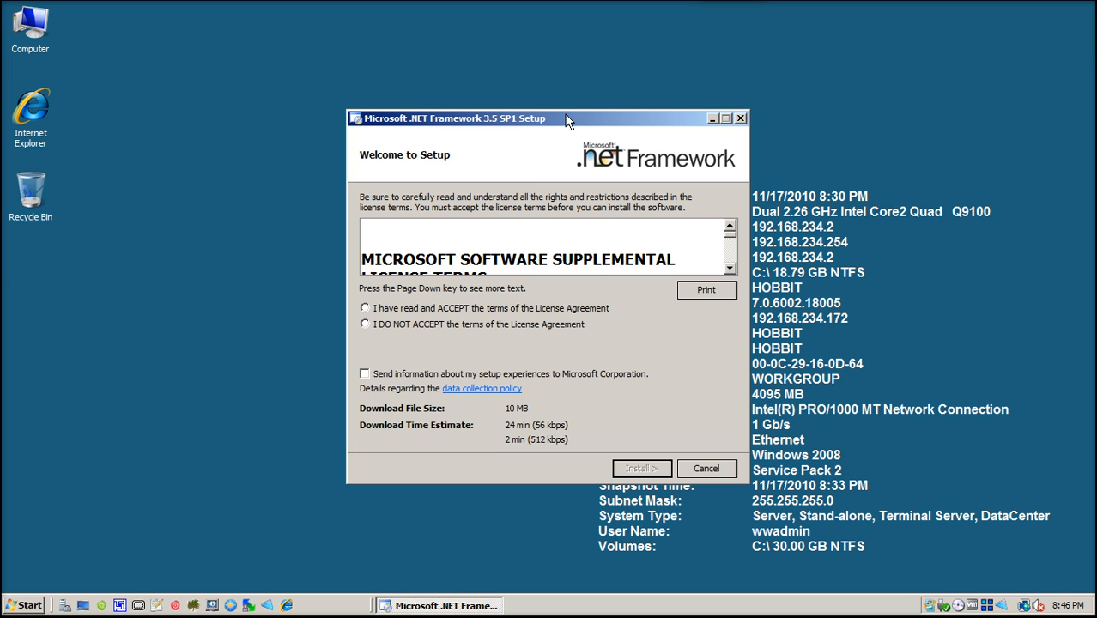
Step: Accept the license terms, install Microsoft .NET Framework 3.5 SP1 and exit its setup
left_click_drag(567, 120, 562, 94)
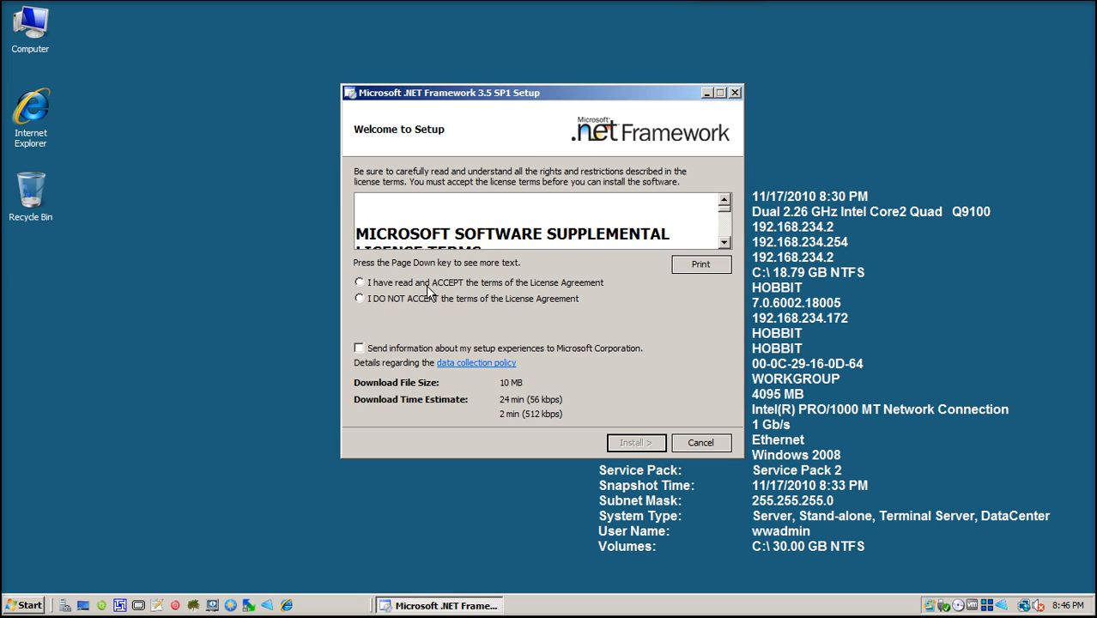
left_click(360, 283)
left_click(632, 442)
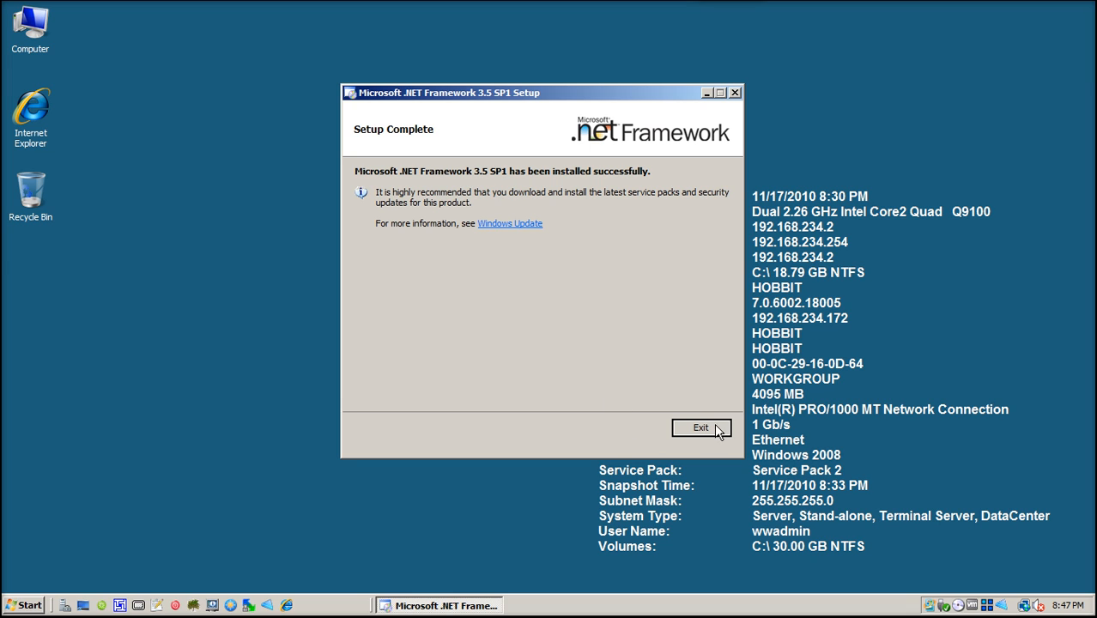
left_click(702, 429)
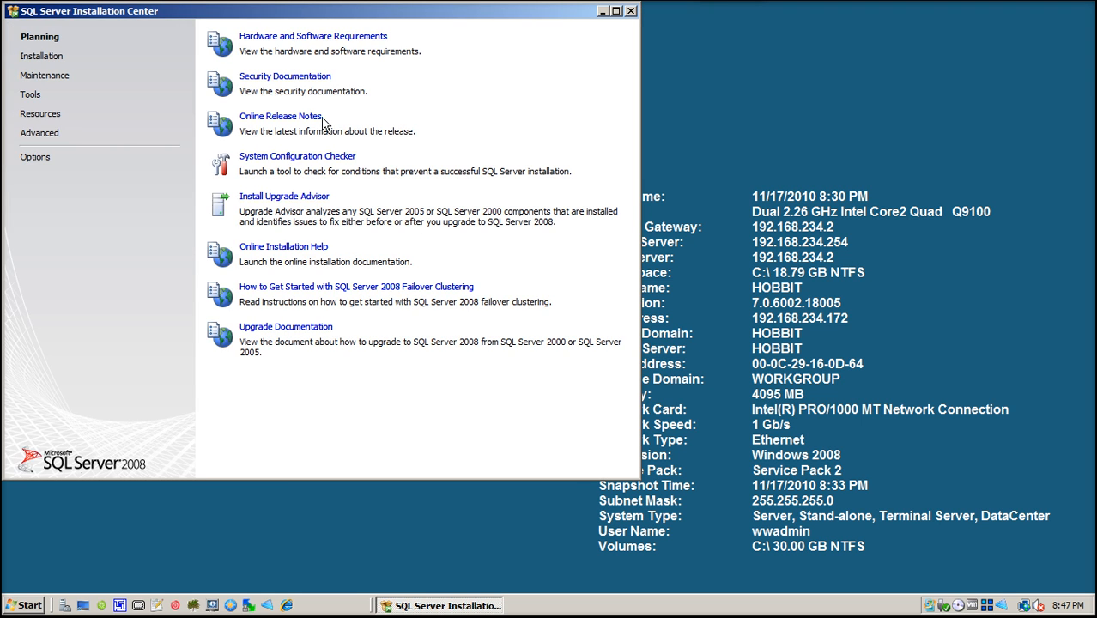
Step: Check the processor type and installation media directory in the SQL Server installer's options, and return to the planning page
left_click_drag(208, 19, 343, 41)
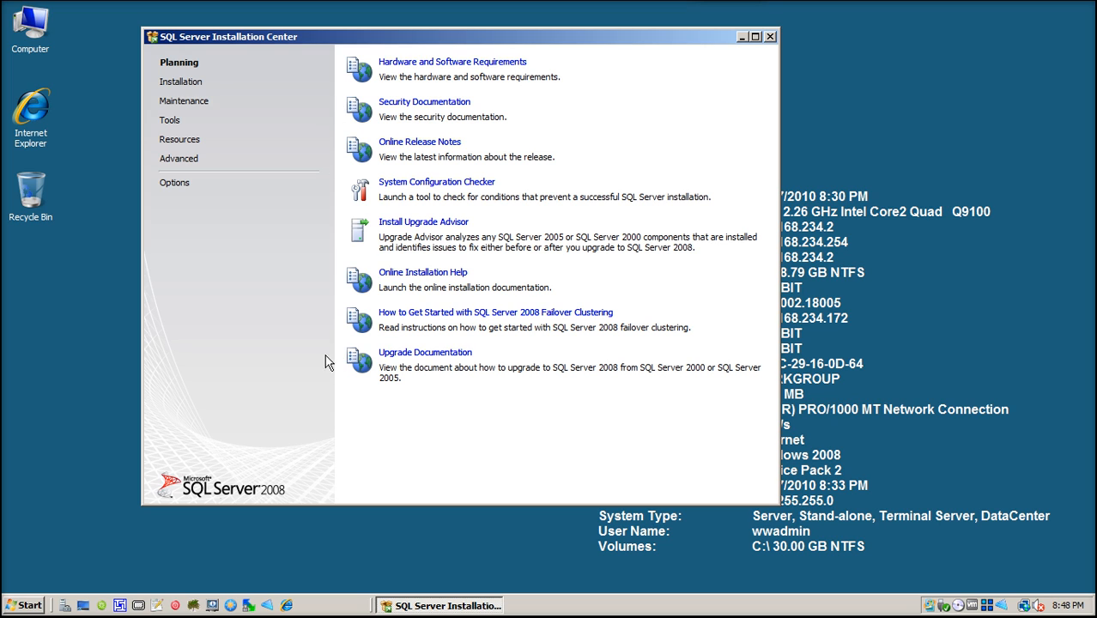
left_click(172, 182)
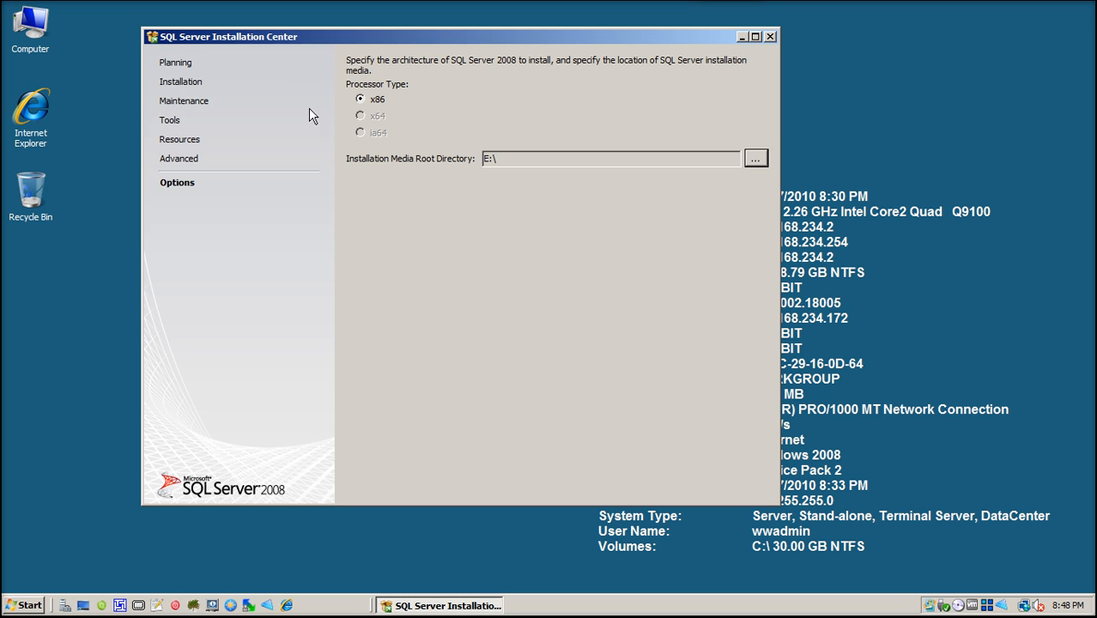
left_click(176, 64)
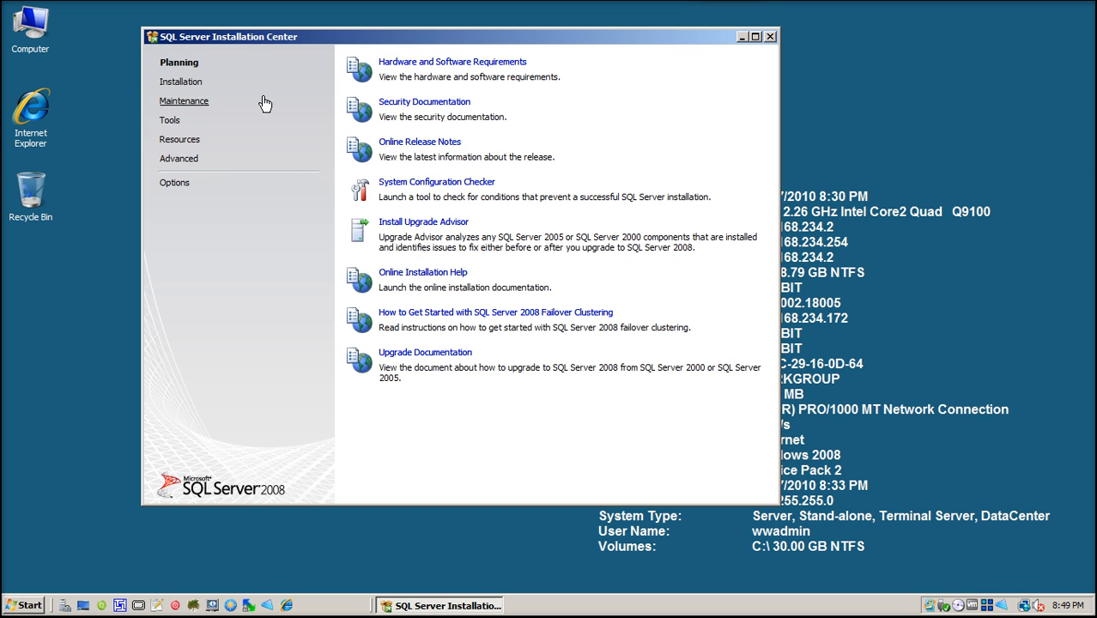
Step: Launch a new SQL Server stand-alone installation and bring the whole Setup Support Rules window into view
left_click(182, 85)
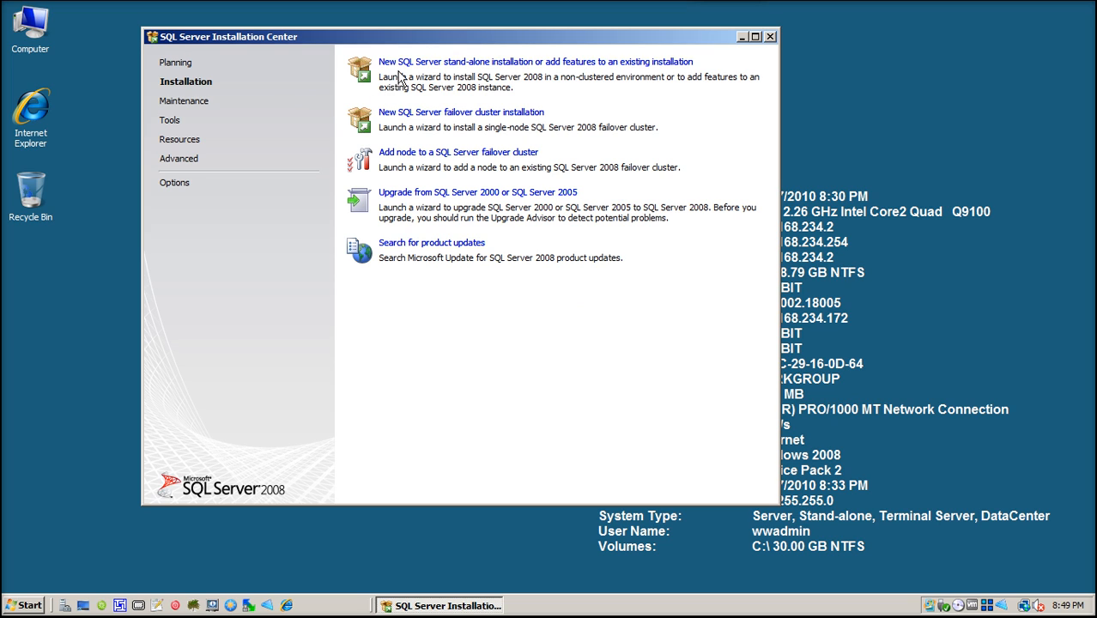
left_click(486, 66)
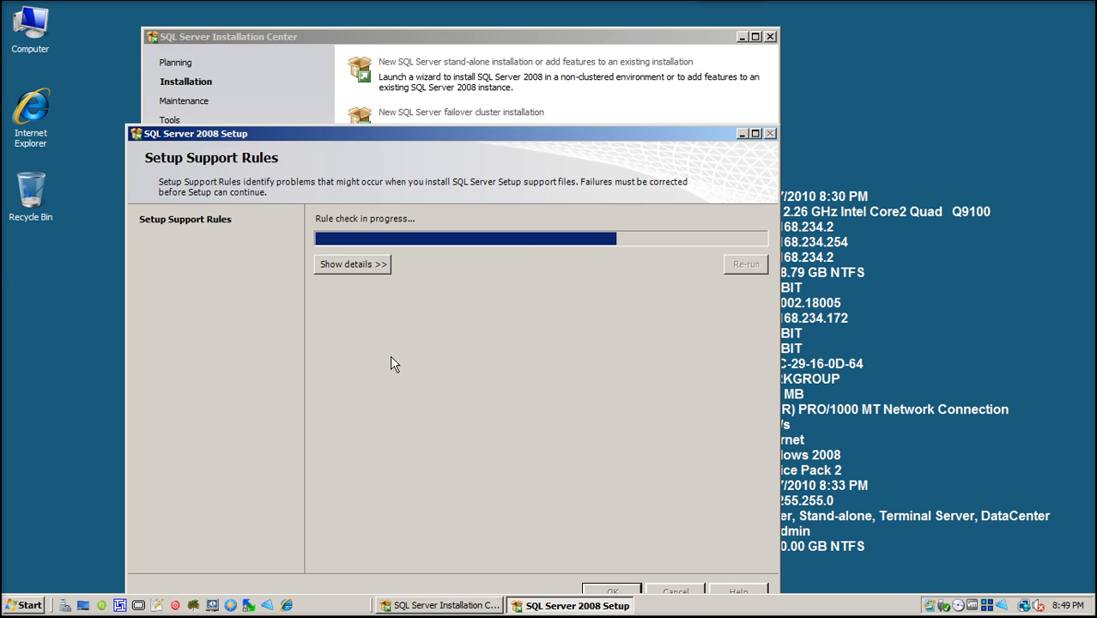
left_click_drag(384, 134, 393, 85)
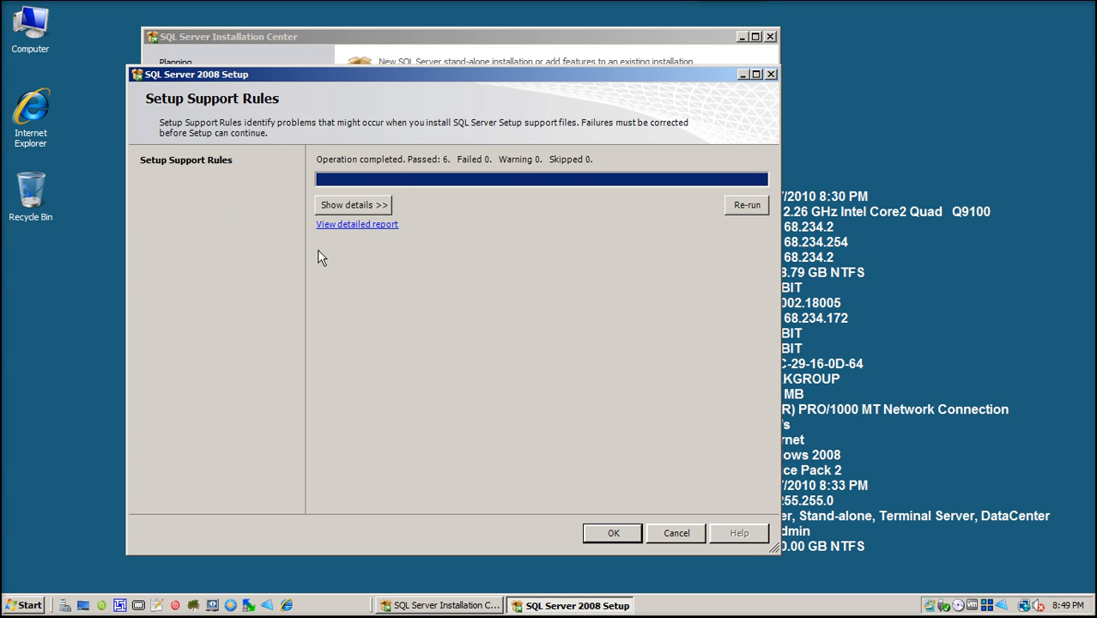
Step: Review the setup support rule details, then accept the SQL Server 2008 license terms and install the Setup Support Files
left_click(366, 207)
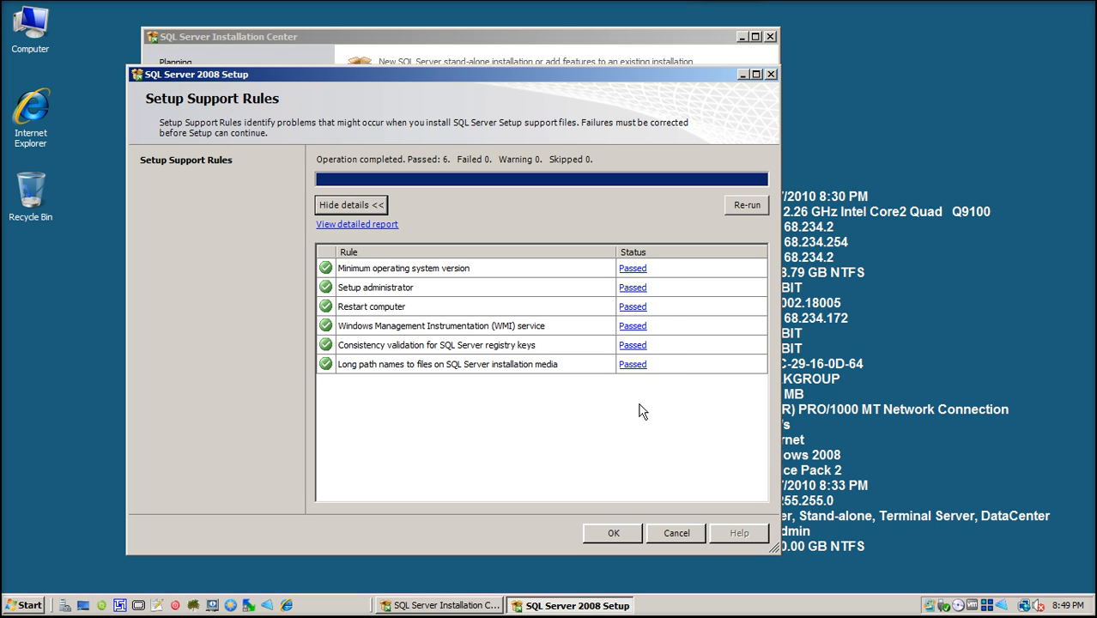
left_click(615, 534)
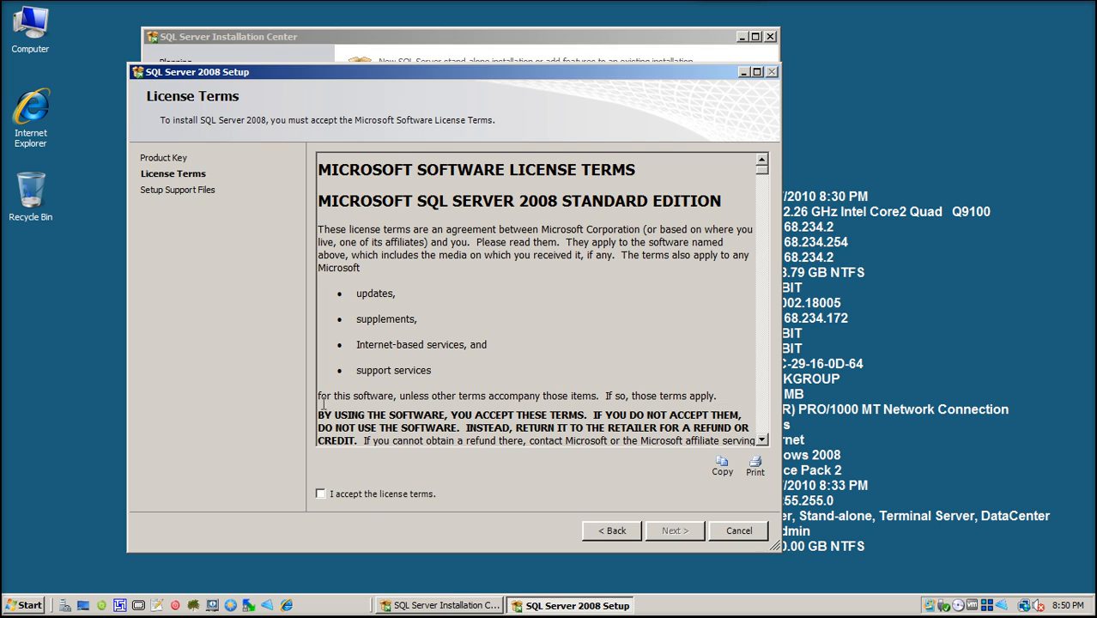
left_click(320, 495)
left_click(675, 531)
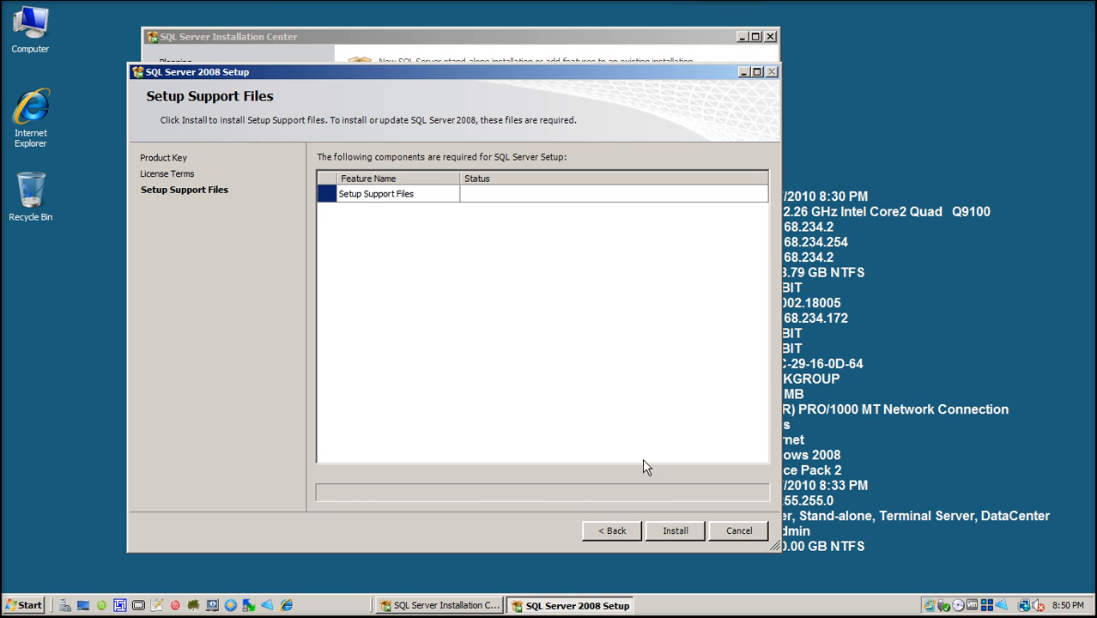
left_click(678, 529)
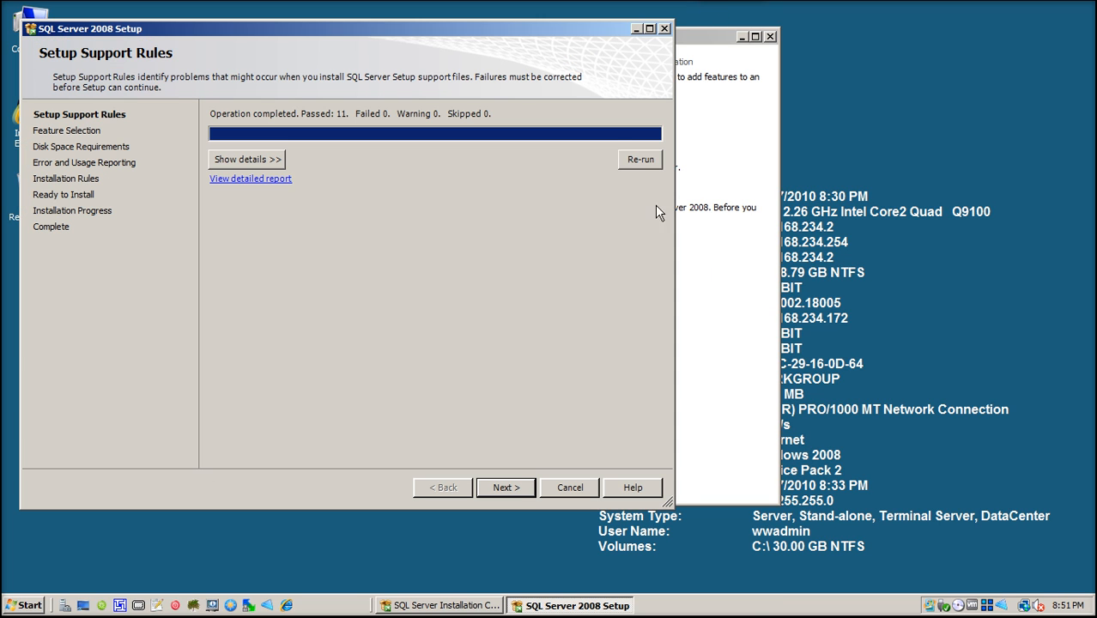
Step: Move the setup window clear of the desktop icons, review the second set of support rule details and proceed to Feature Selection
left_click_drag(268, 27, 396, 60)
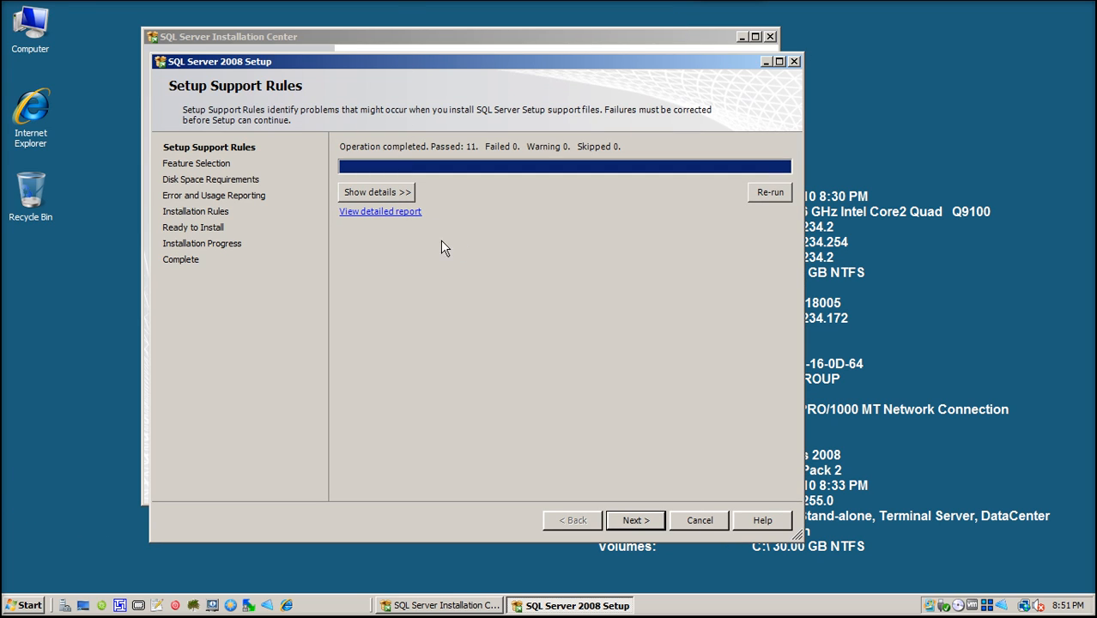
left_click(375, 191)
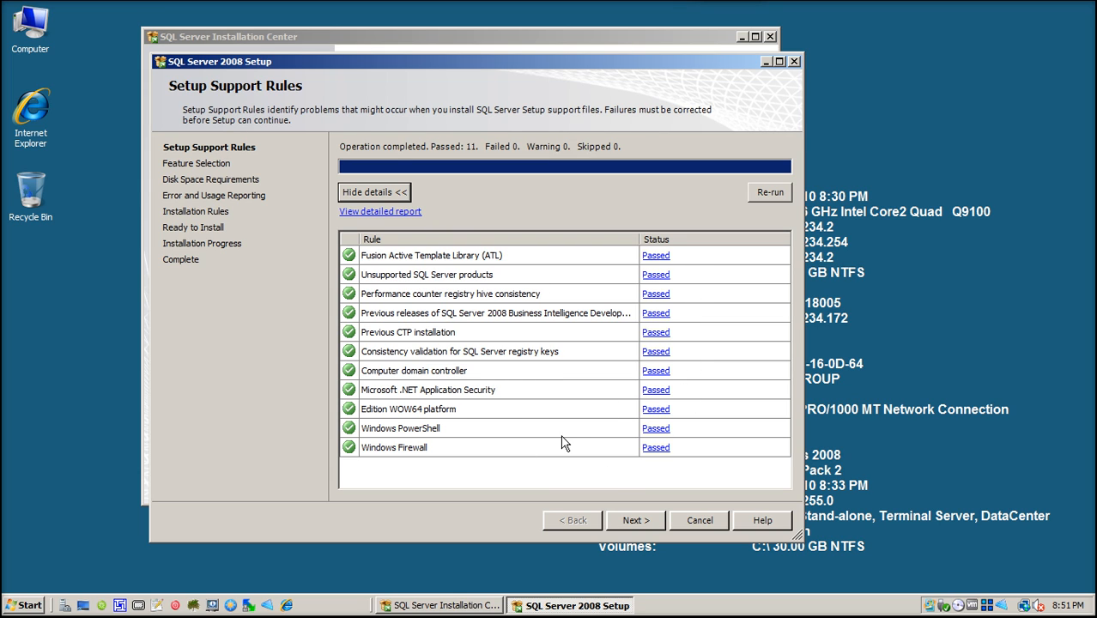
left_click(637, 526)
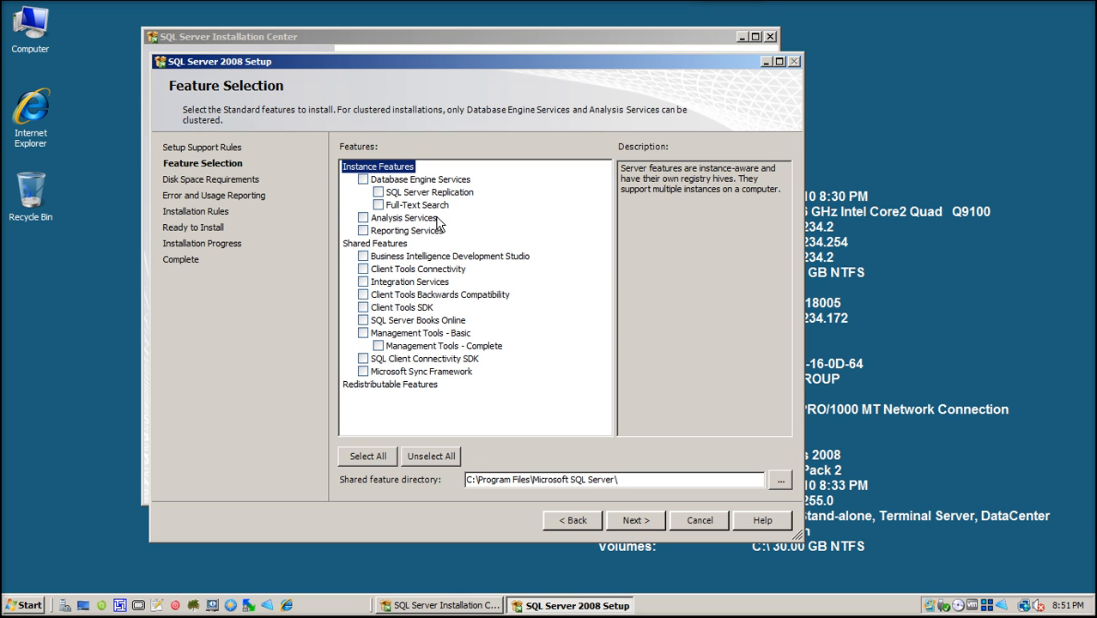
Step: Select Database Engine Services, Reporting Services, Business Intelligence Development Studio and Client Tools Connectivity as features to install
left_click(363, 181)
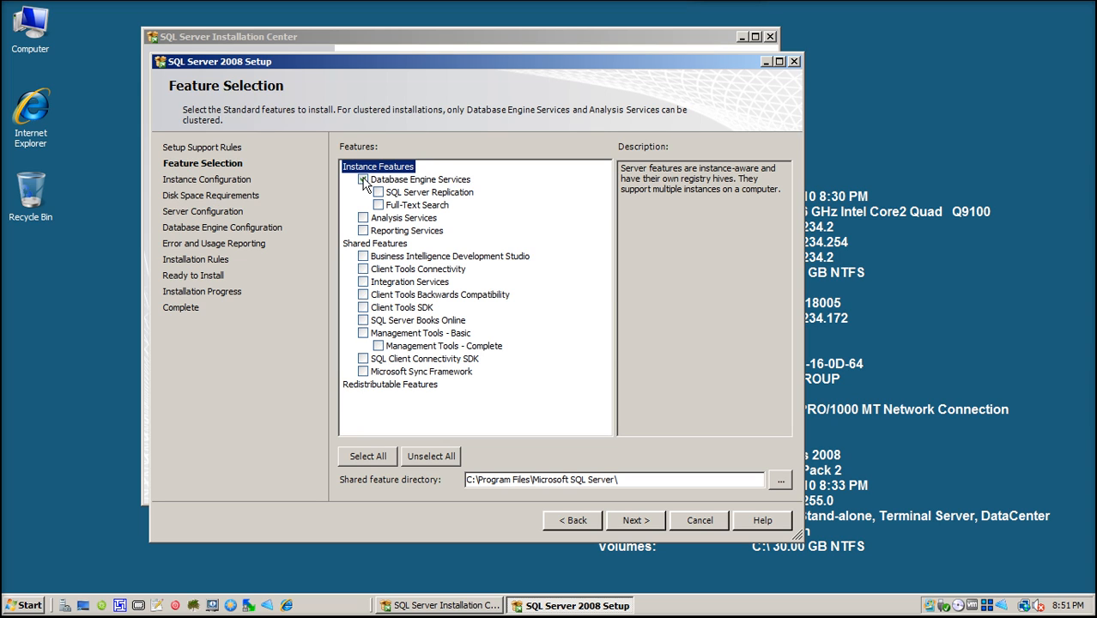
left_click(363, 231)
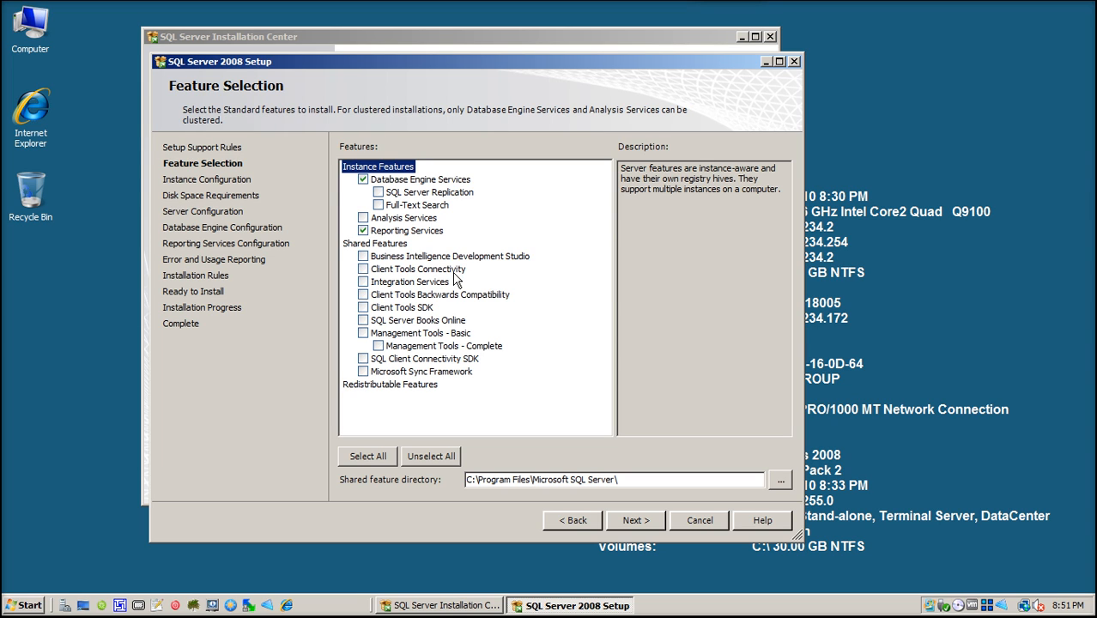
left_click(364, 257)
left_click(363, 270)
left_click(409, 271)
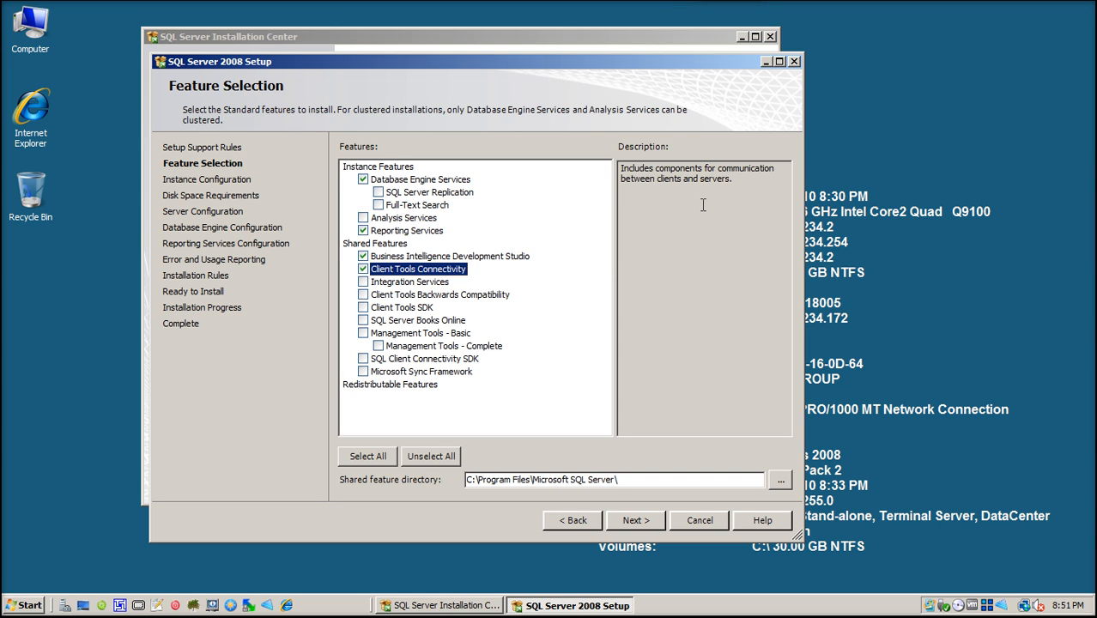
Step: Add Client Tools Backwards Compatibility, SQL Server Books Online and the Basic and Complete Management Tools to the selected features
left_click(363, 295)
left_click(363, 322)
left_click(362, 334)
Step: Keep the default instance with the ID MSSQLSERVER and proceed through the disk space summary to the server configuration
left_click(639, 522)
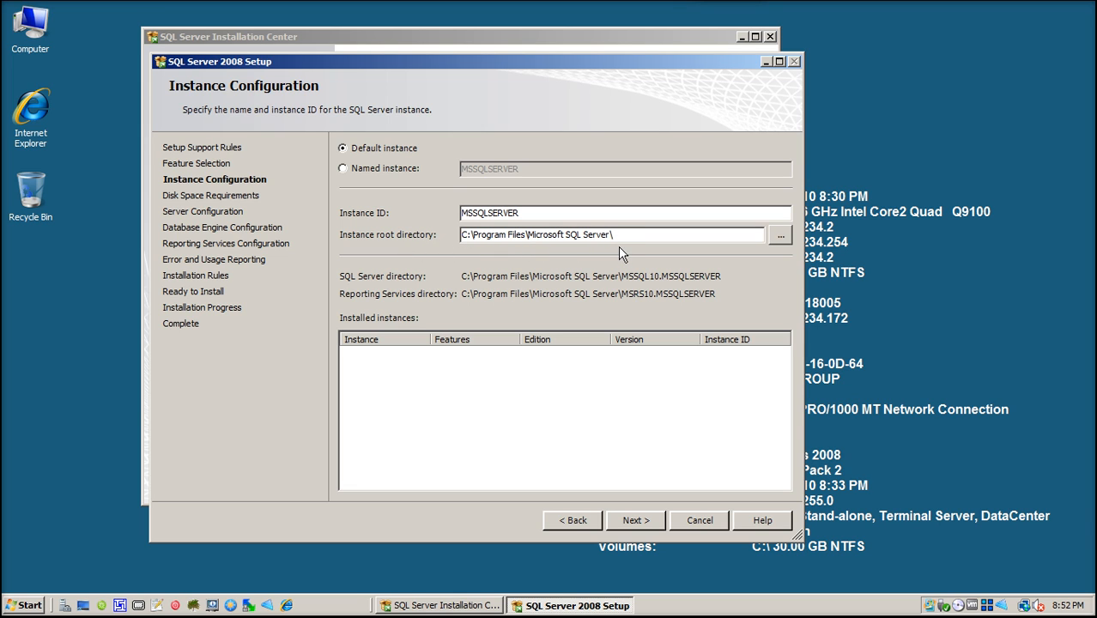
left_click(637, 522)
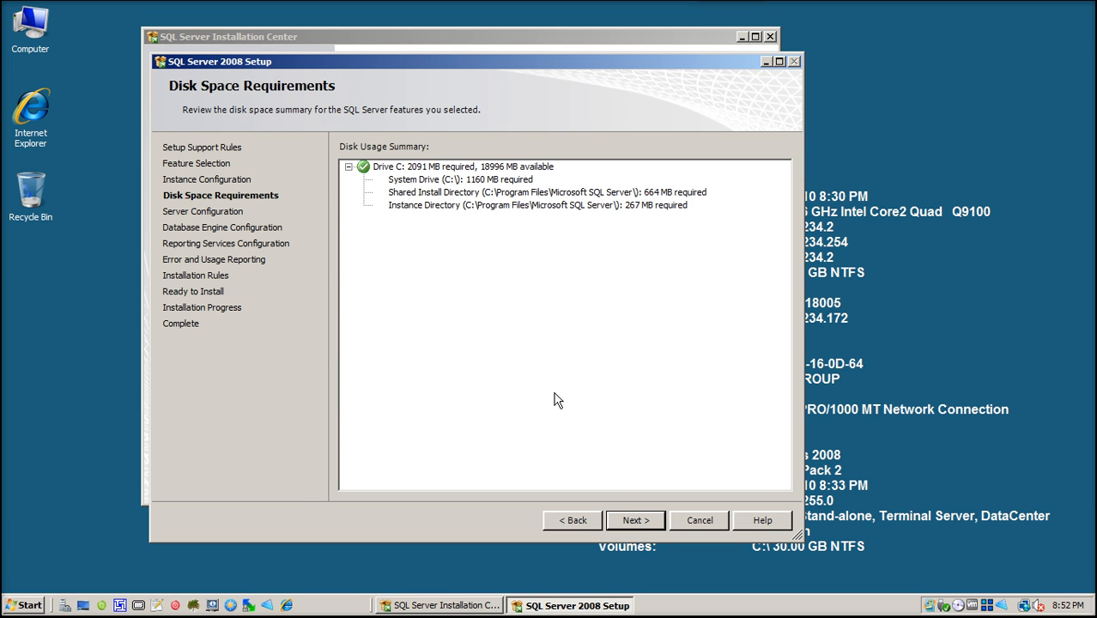
left_click(637, 526)
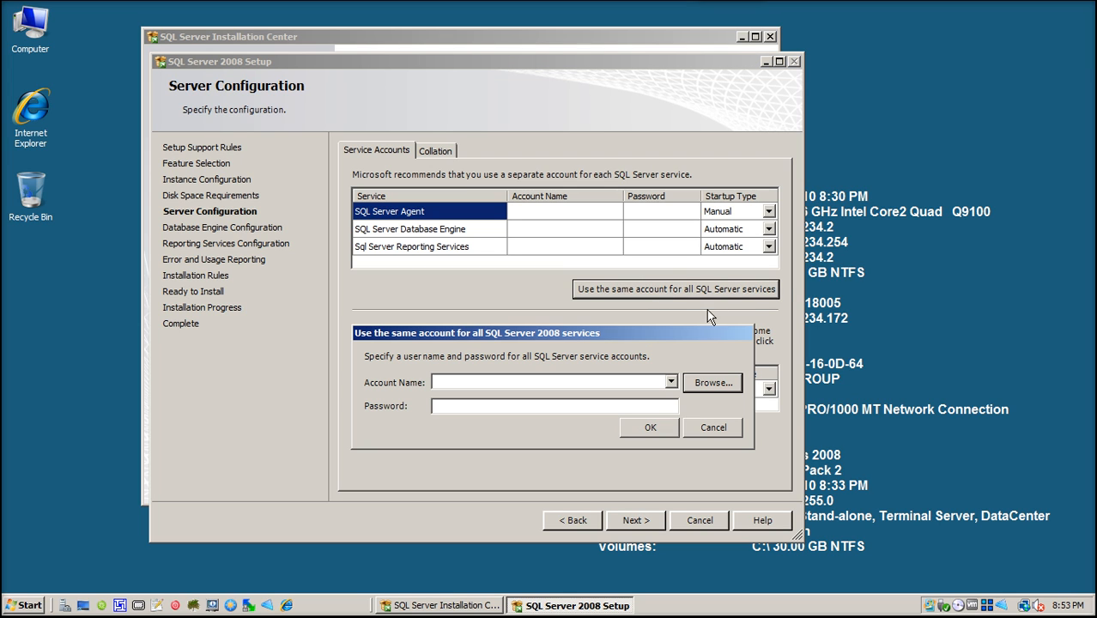
Step: Assign the NT AUTHORITY\SYSTEM account to all SQL Server 2008 services and check the account entries
left_click(673, 383)
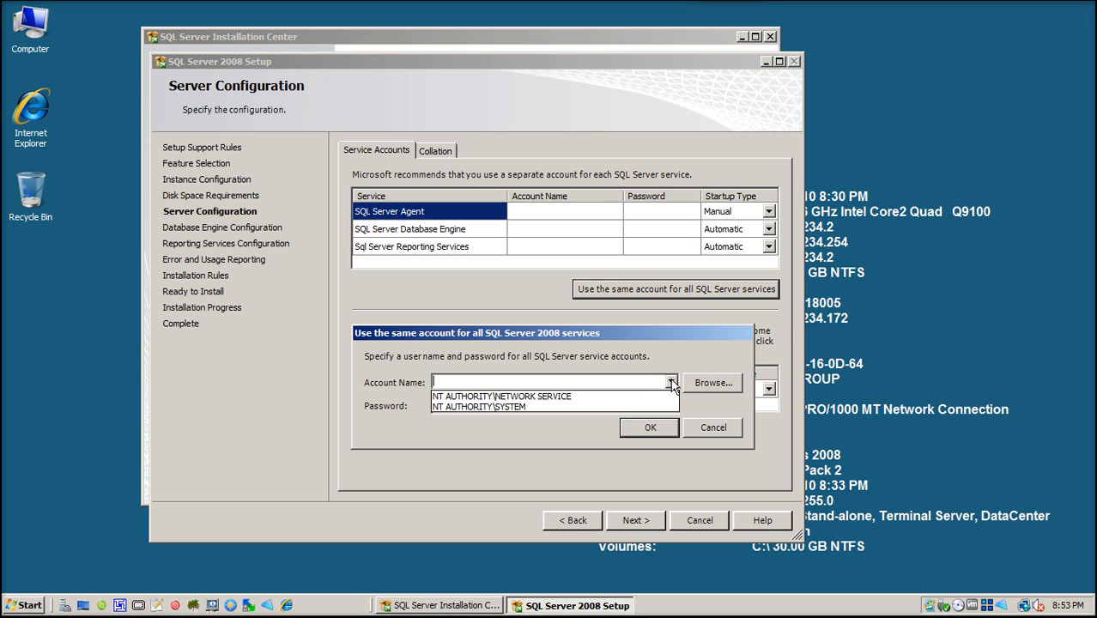
left_click(533, 407)
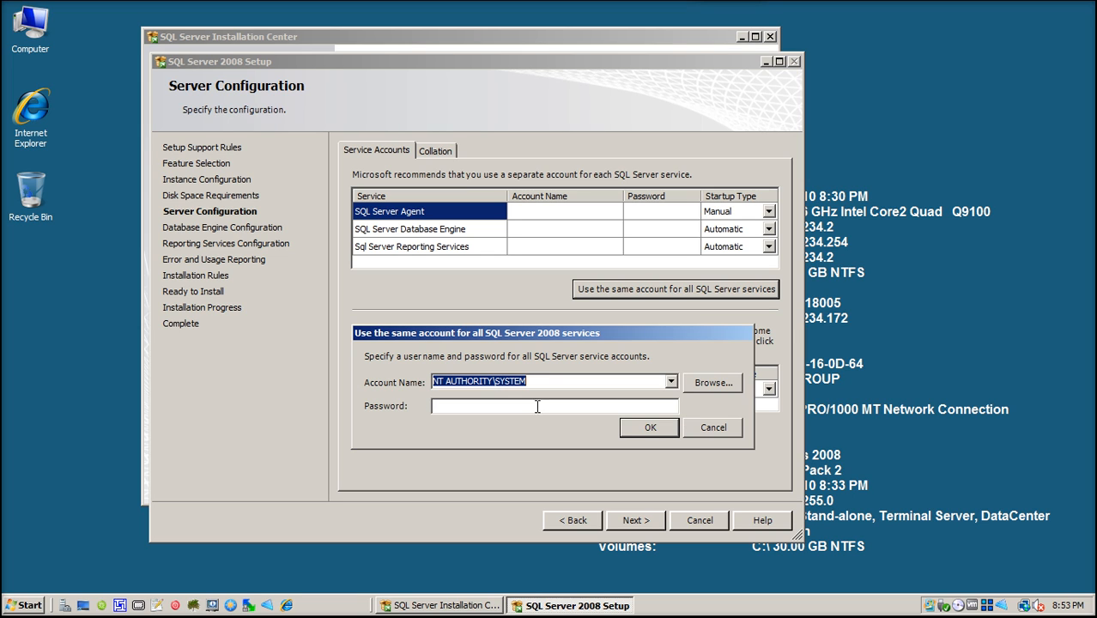
left_click(650, 429)
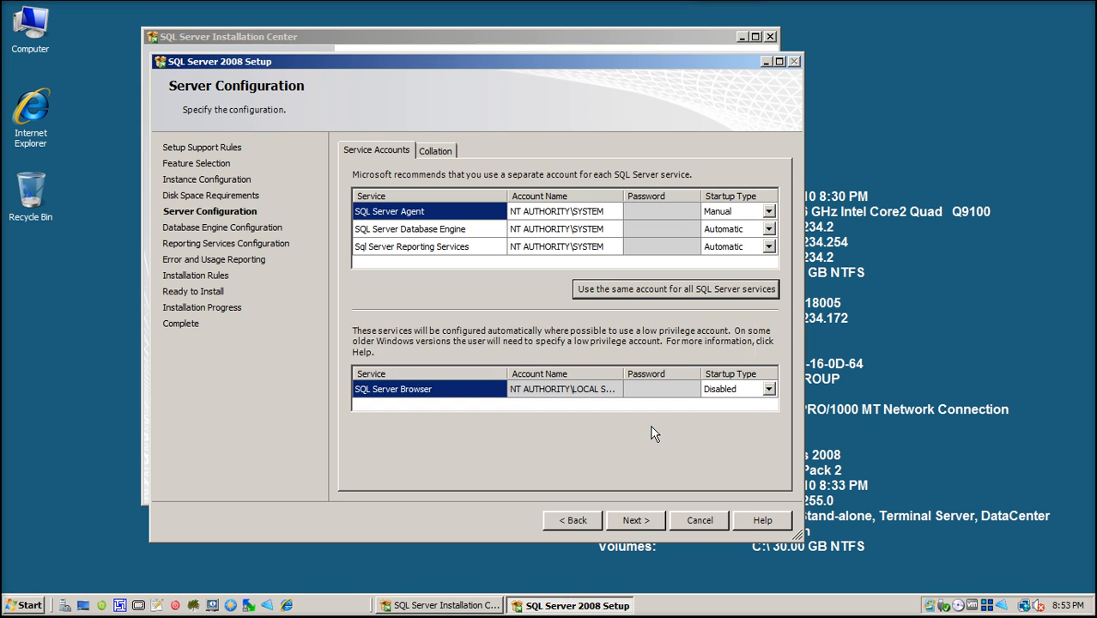
left_click(521, 247)
left_click(530, 216)
left_click(531, 248)
Step: Set the startup type of SQL Server Agent and SQL Server Browser to Automatic and proceed to the Database Engine configuration
left_click(769, 212)
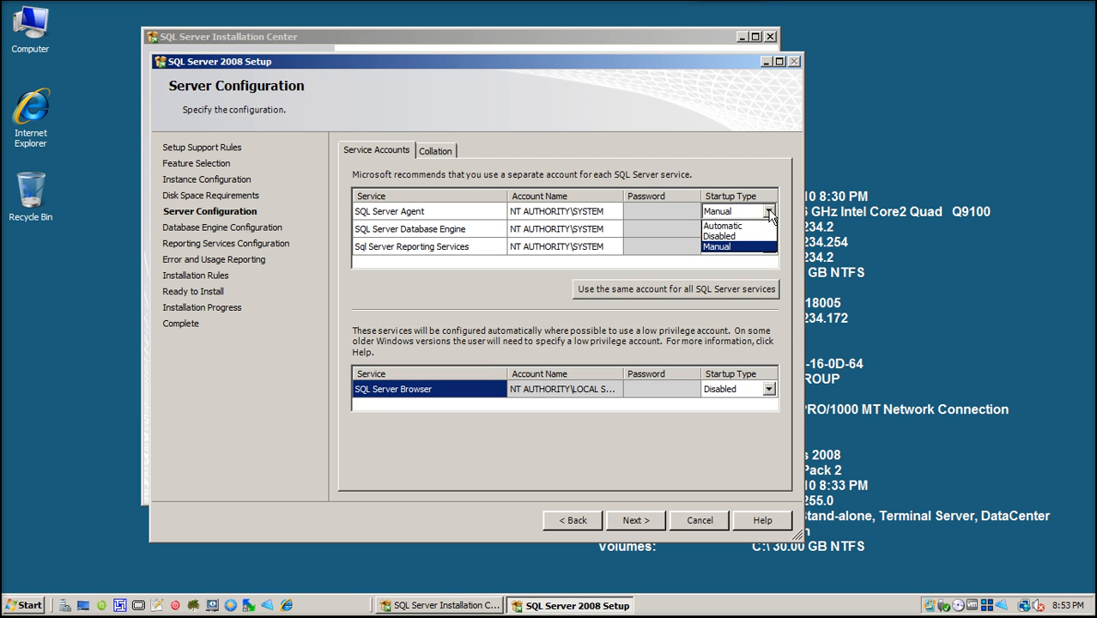
left_click(737, 224)
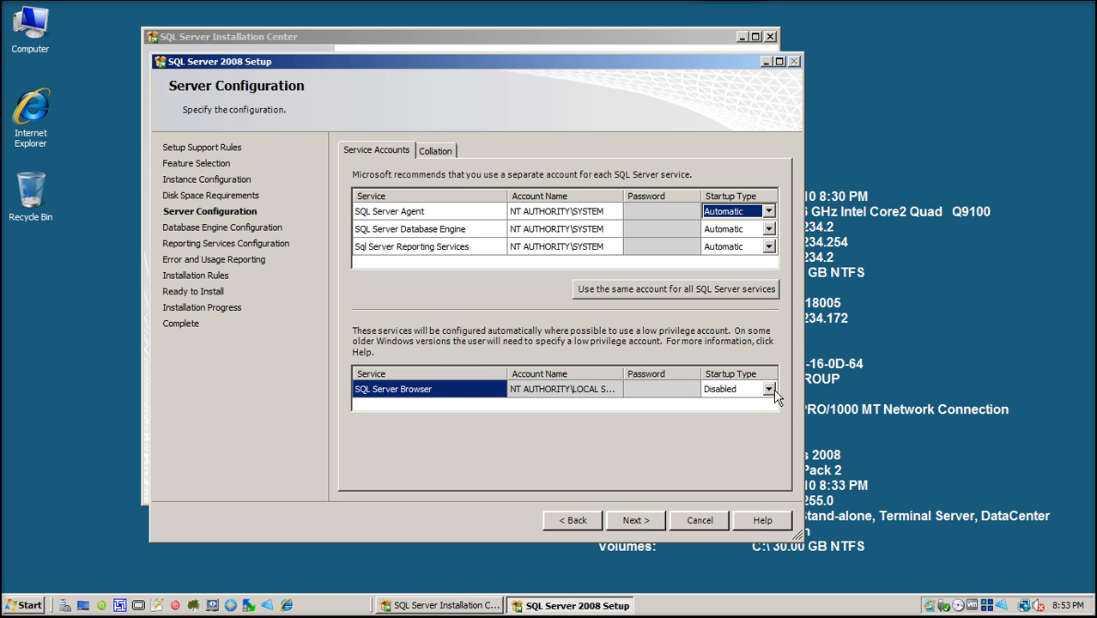
left_click(769, 390)
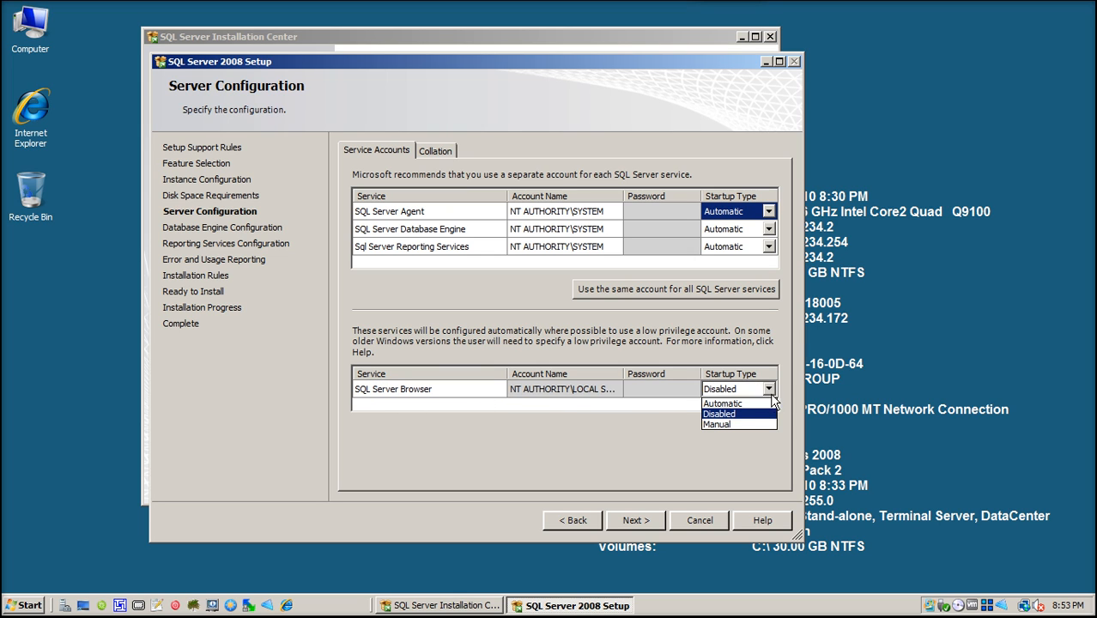
left_click(725, 403)
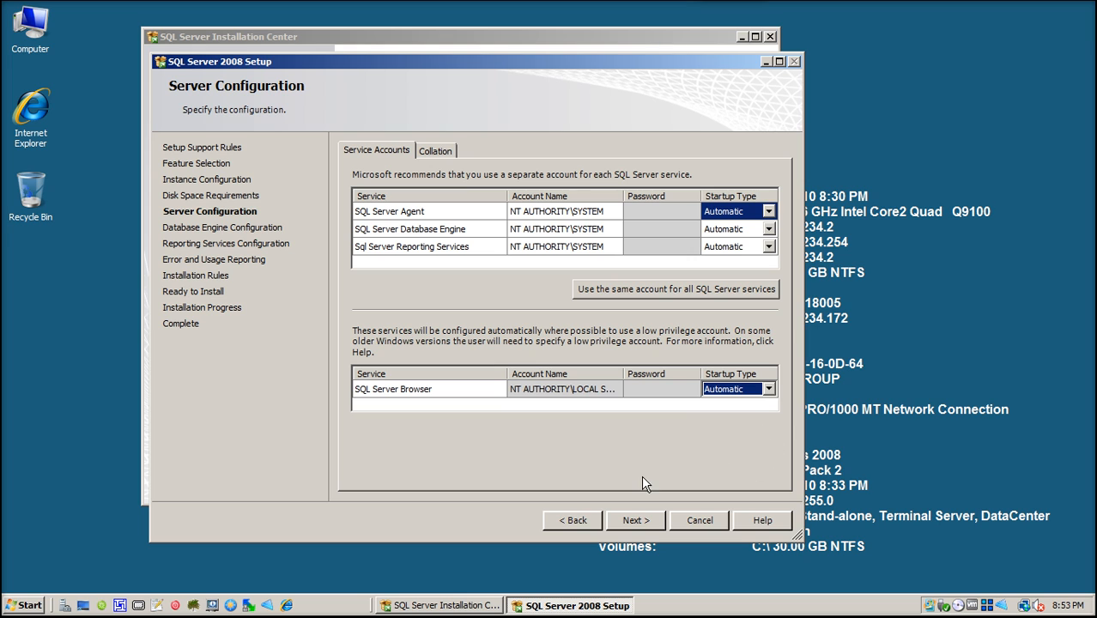
left_click(637, 520)
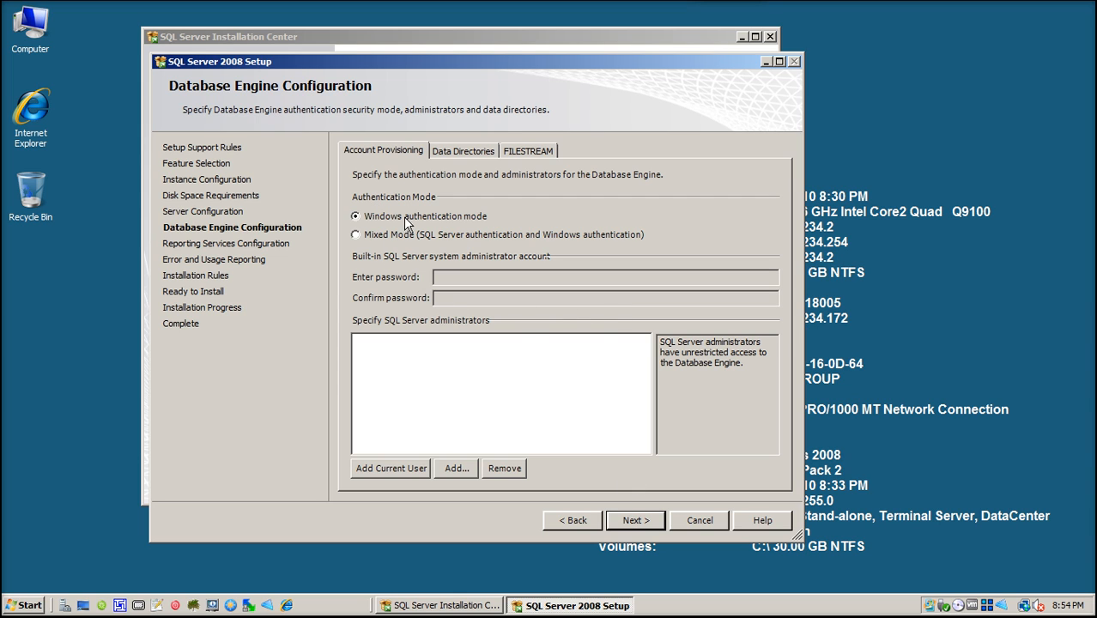
Step: Choose Mixed Mode authentication, enter and confirm the system administrator password, and add the current user as a SQL Server administrator
left_click(355, 234)
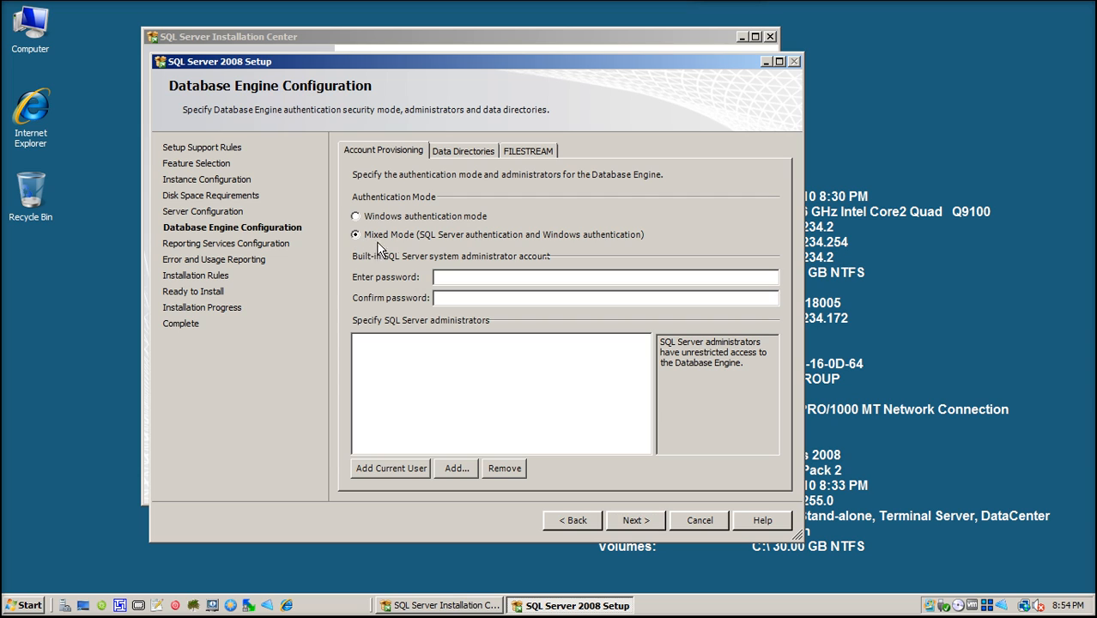
left_click(447, 277)
type("••••••••••••••••••••")
left_click(527, 279)
left_click(400, 474)
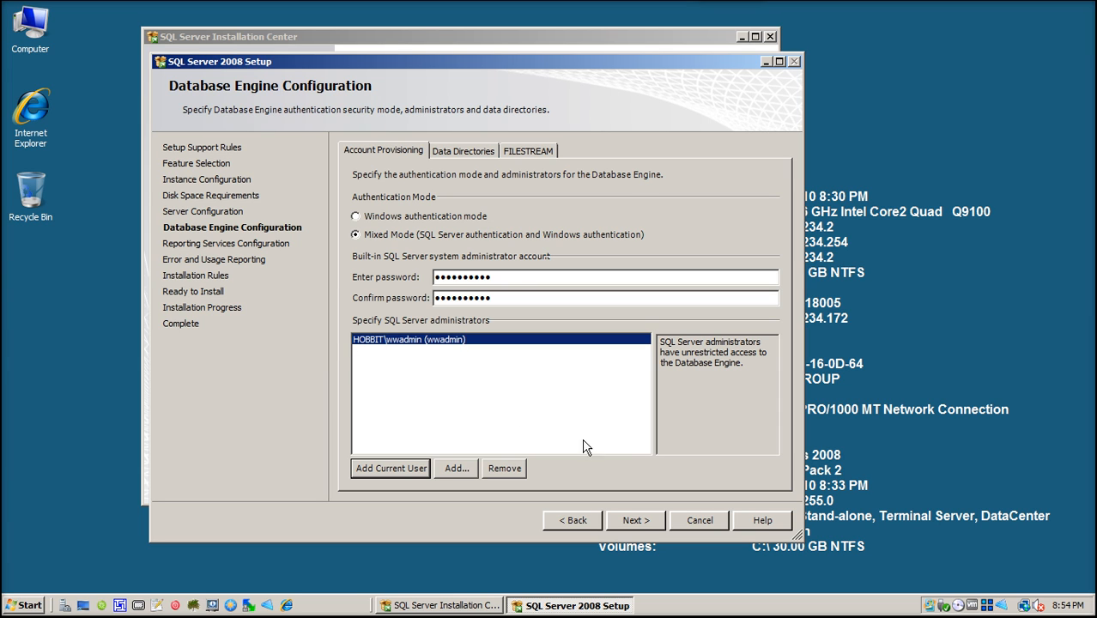
left_click(634, 520)
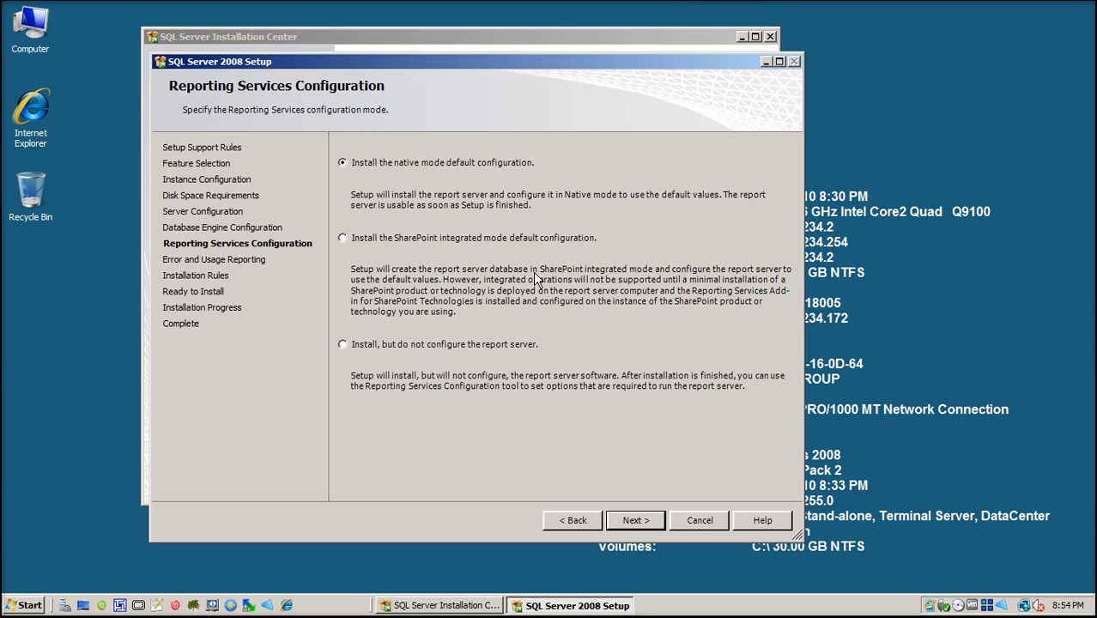
Step: Keep the native mode Reporting Services configuration, leave error and usage reporting off, and check the installation rule details before proceeding to the summary
left_click(635, 520)
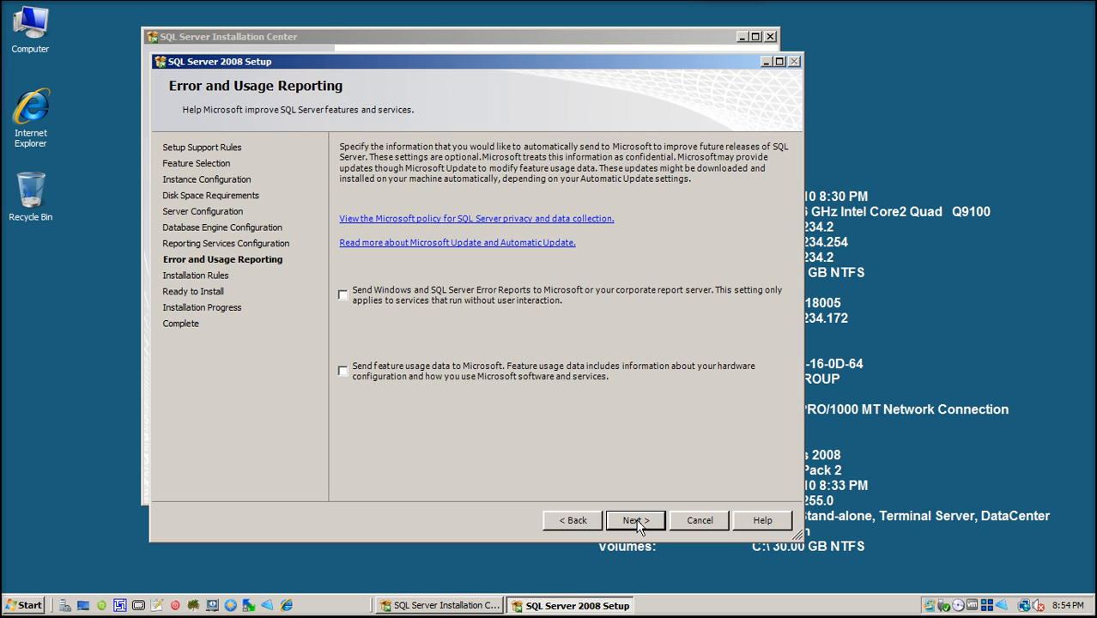
left_click(635, 520)
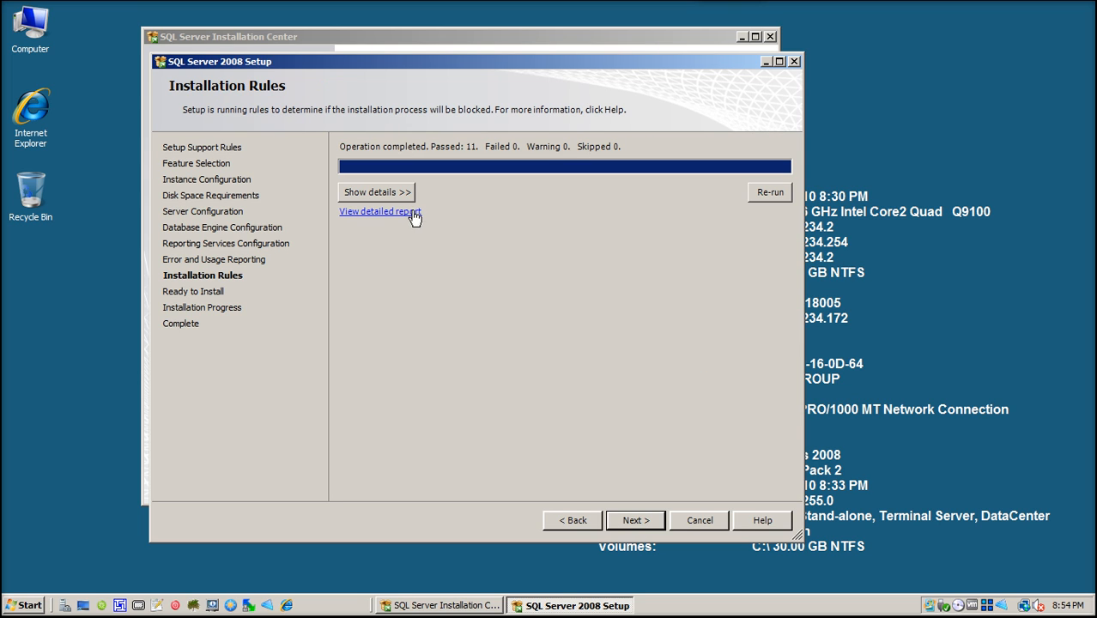
left_click(380, 192)
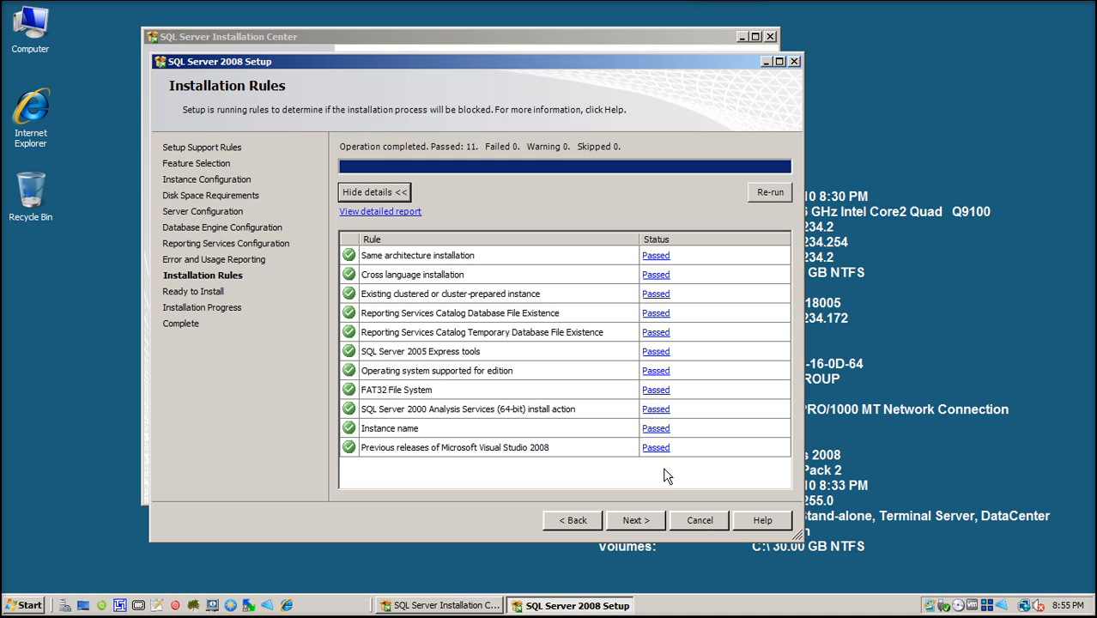
left_click(636, 521)
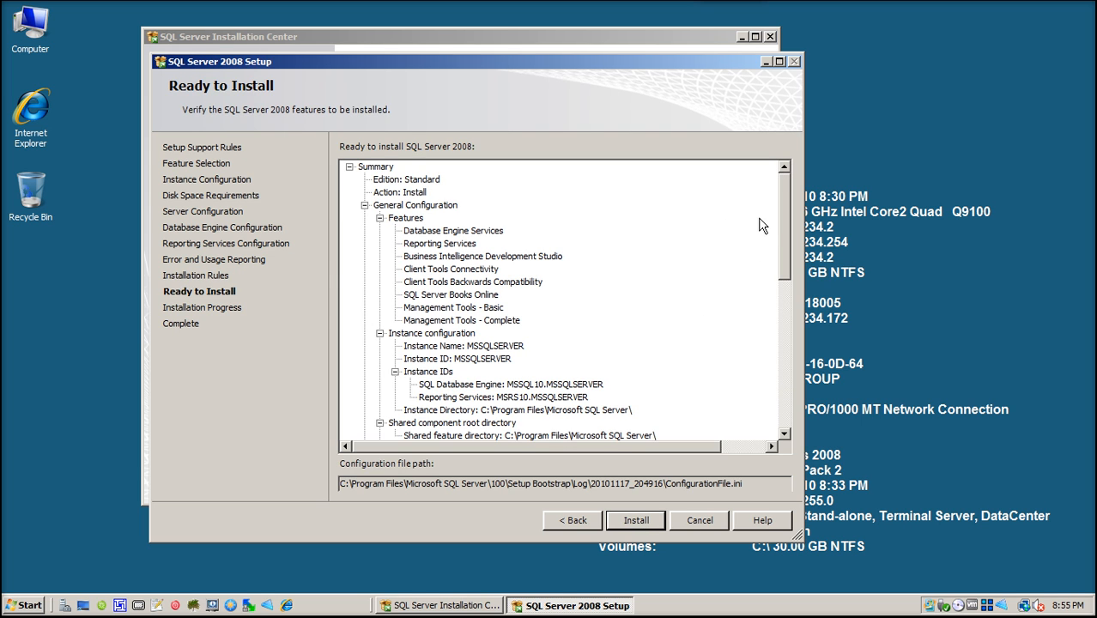
Step: Install SQL Server 2008 with the summarized features, then close the setup wizard and the Installation Center
mouse_move(784, 199)
left_mouse_down()
mouse_move(787, 344)
mouse_move(789, 187)
left_mouse_up()
left_click(639, 521)
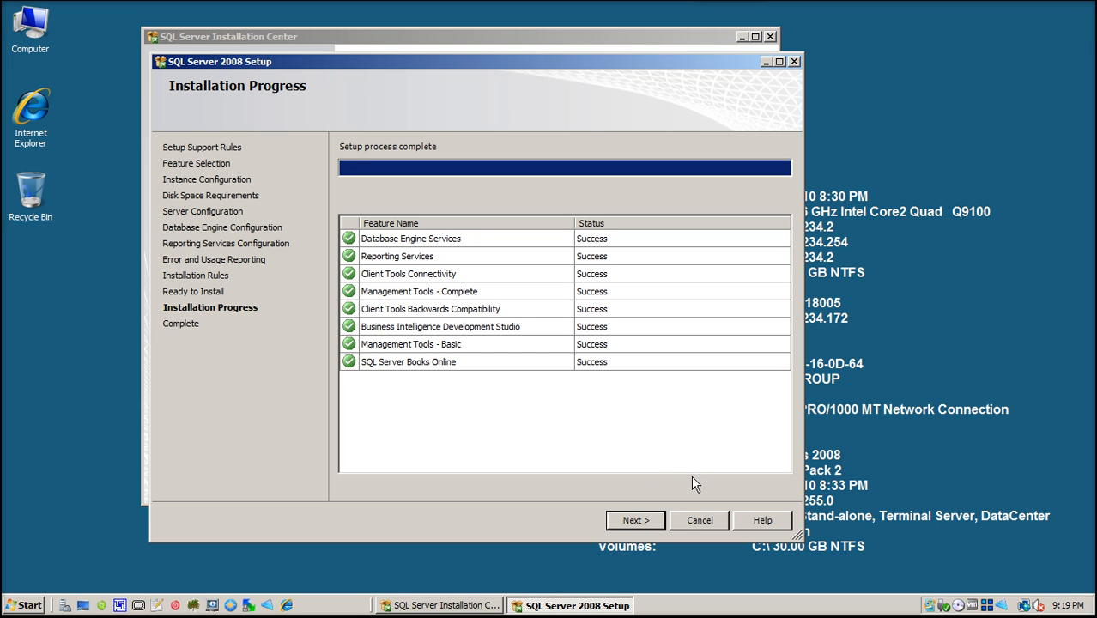
left_click(635, 521)
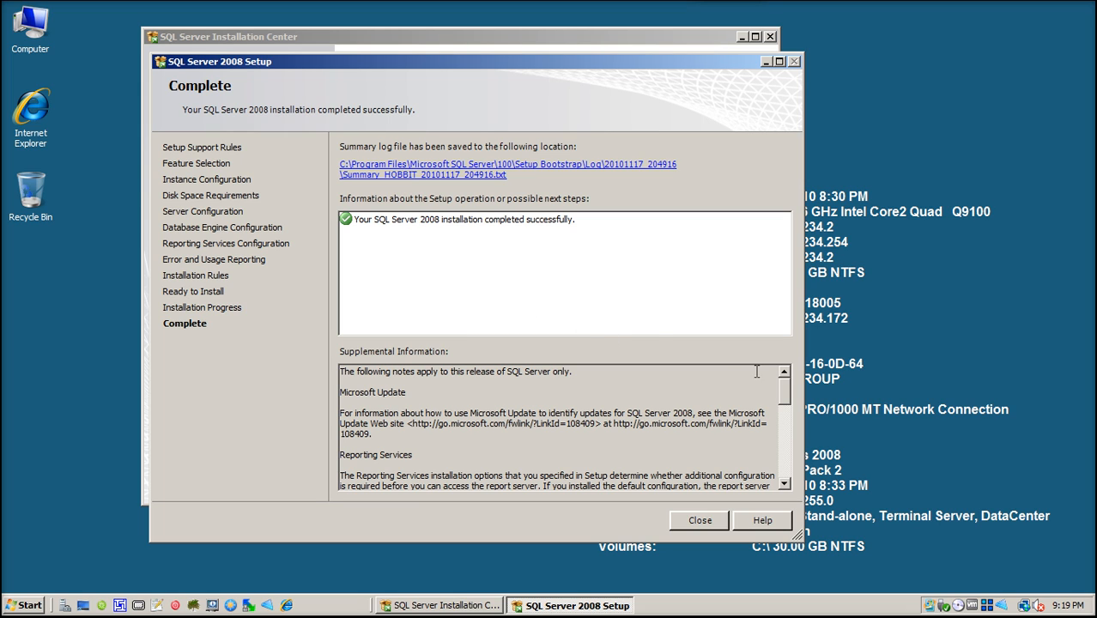
mouse_move(783, 386)
left_mouse_down()
mouse_move(792, 453)
mouse_move(792, 379)
left_mouse_up()
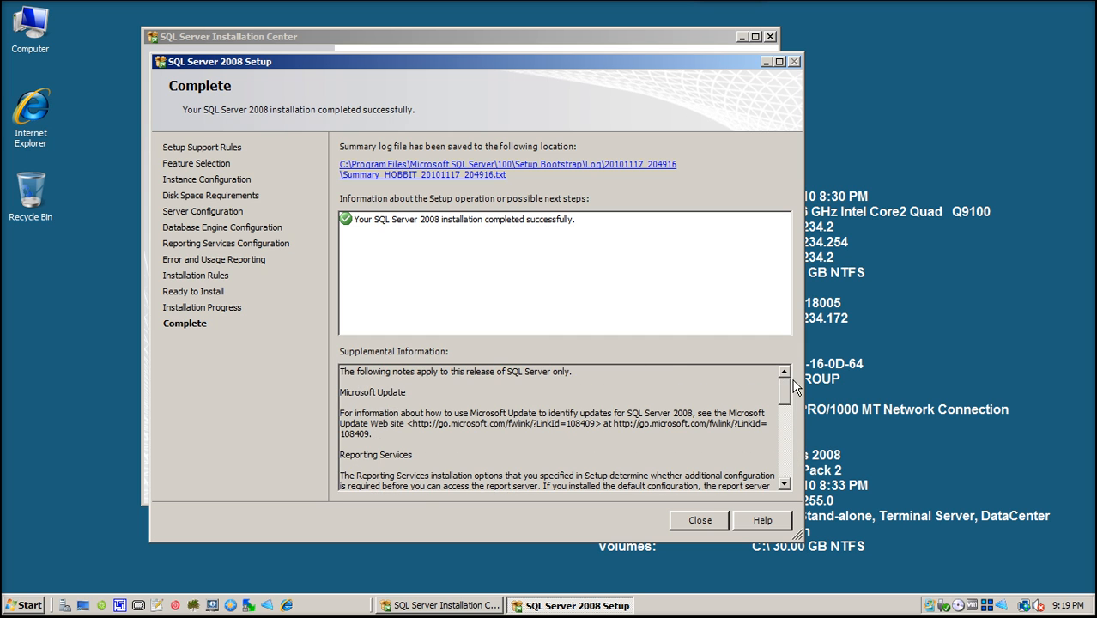
left_click(703, 521)
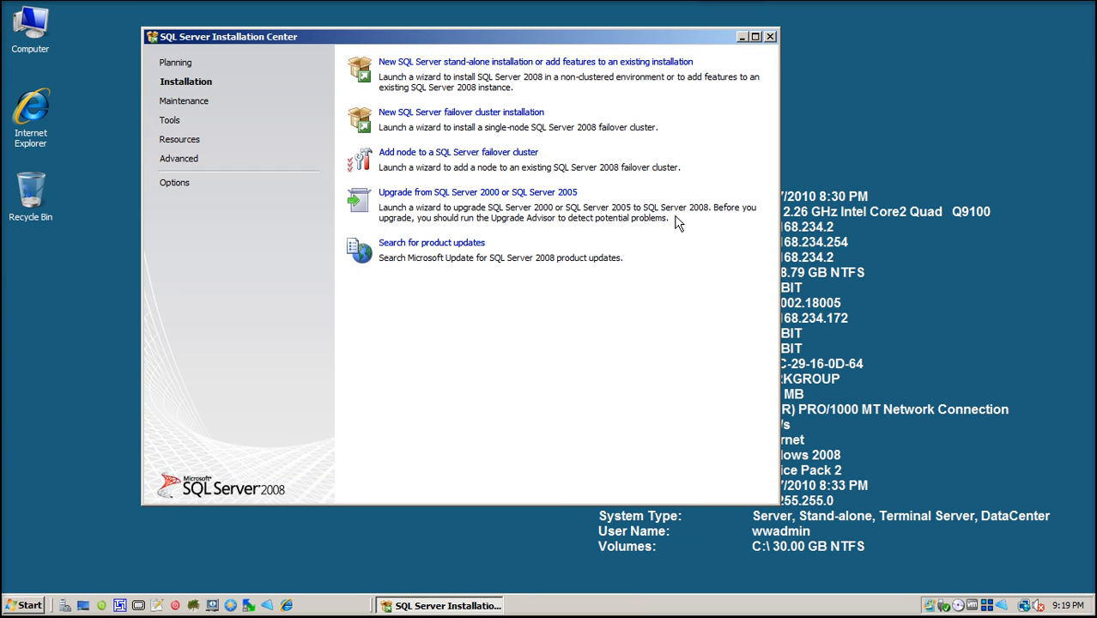
left_click(770, 36)
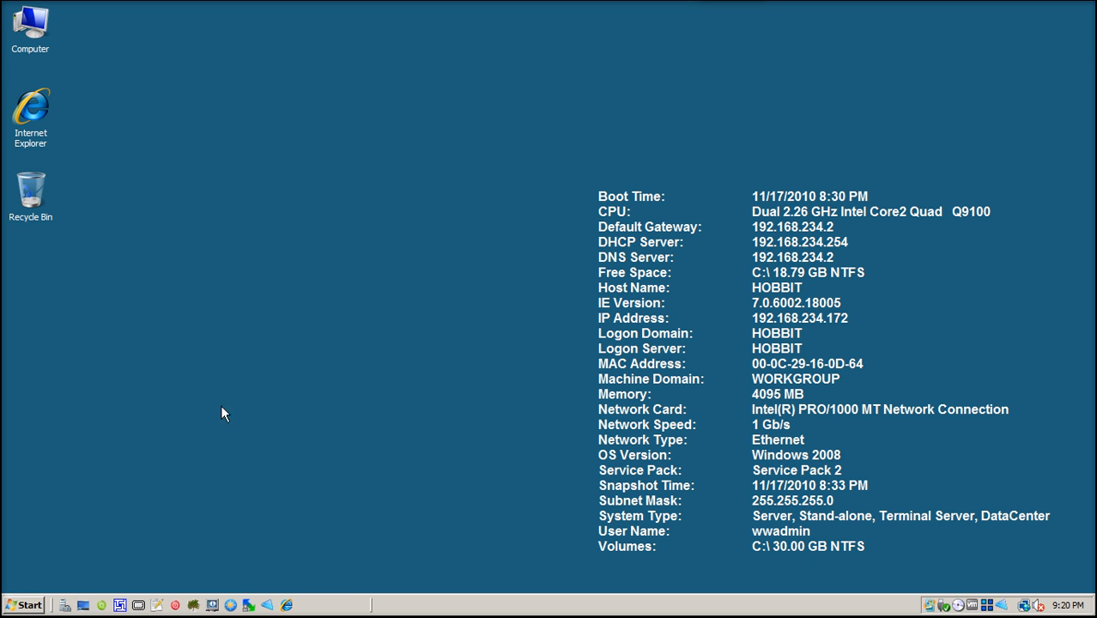
Step: Open SQL Server Management Studio and connect to the HOBBIT Database Engine with Windows Authentication
left_click(28, 604)
mouse_move(87, 396)
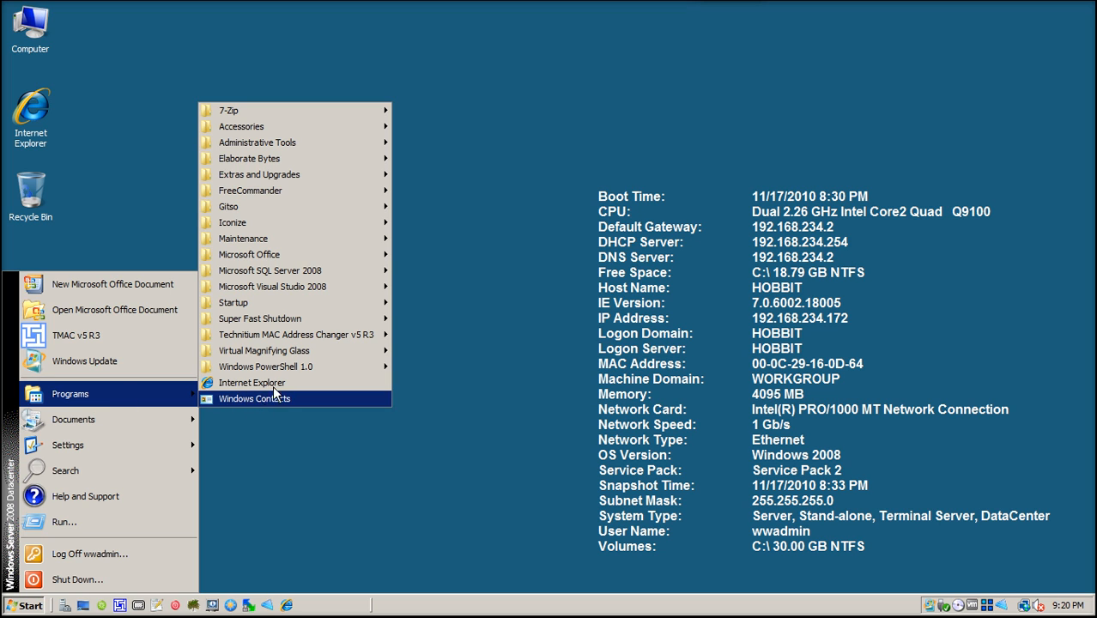
mouse_move(290, 275)
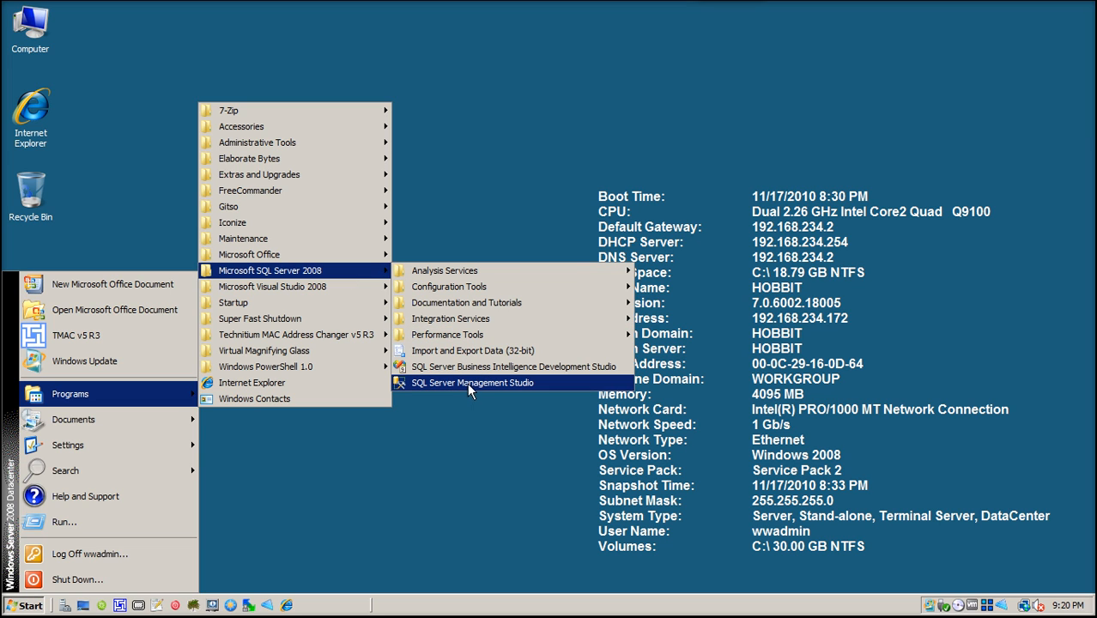
left_click(507, 386)
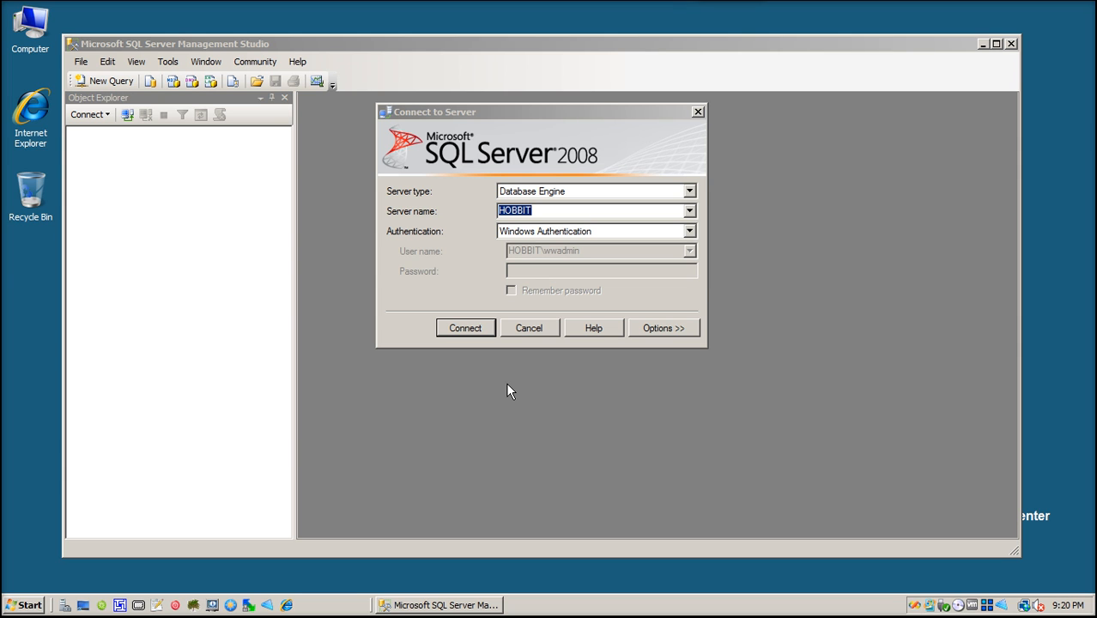
left_click(466, 328)
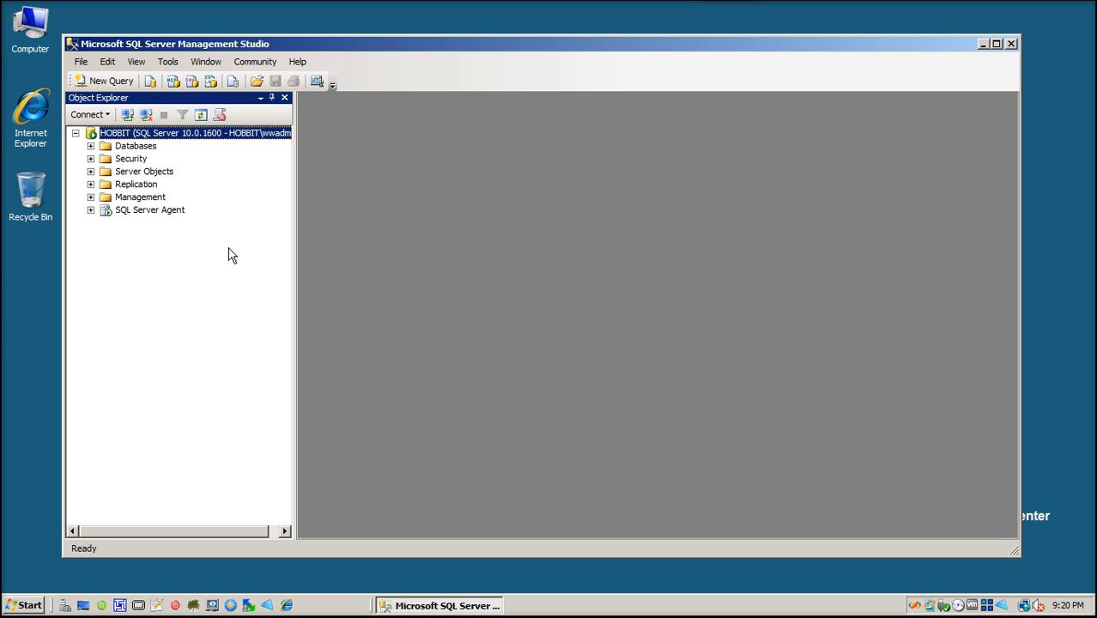
Step: Set the HOBBIT server's maximum and minimum server memory to 2048 MB in its properties, and exit SQL Server Management Studio
right_click(112, 139)
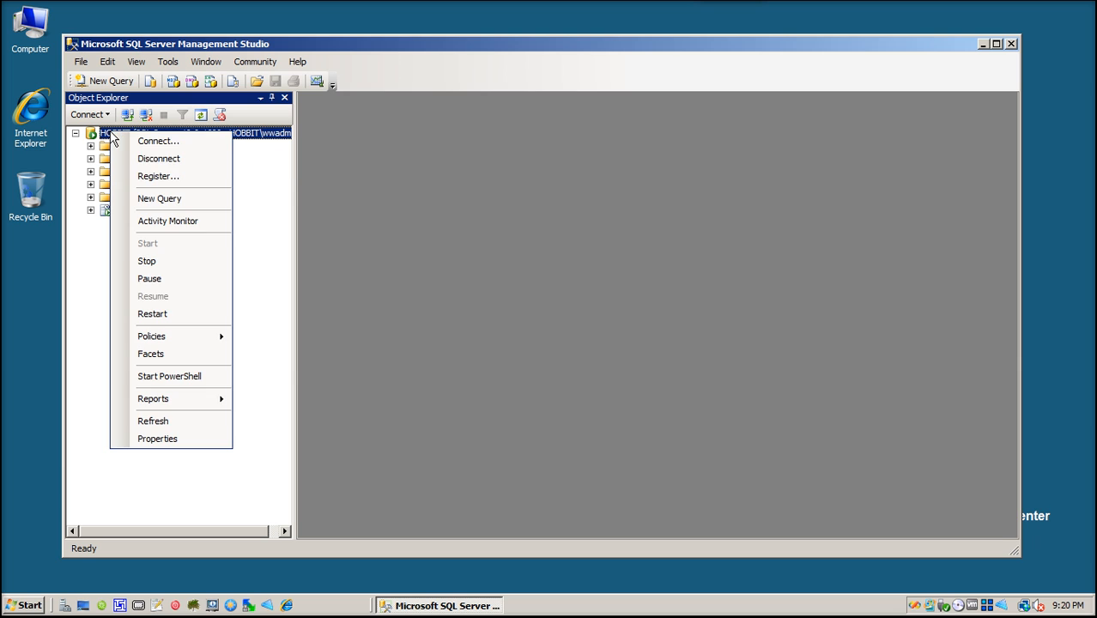
left_click(162, 438)
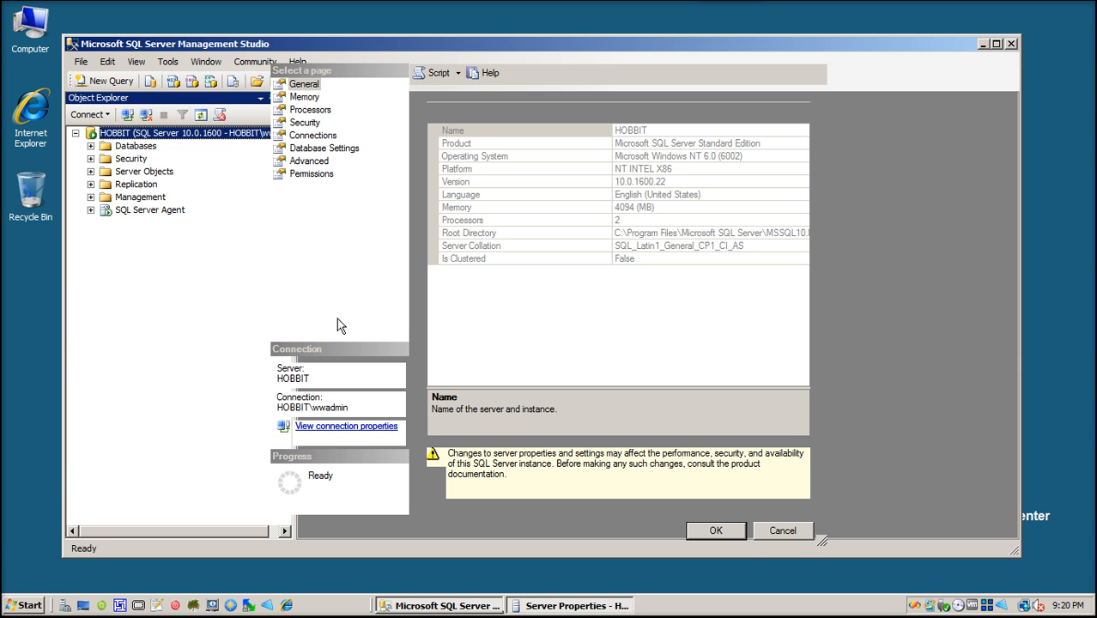
left_click_drag(344, 57, 317, 61)
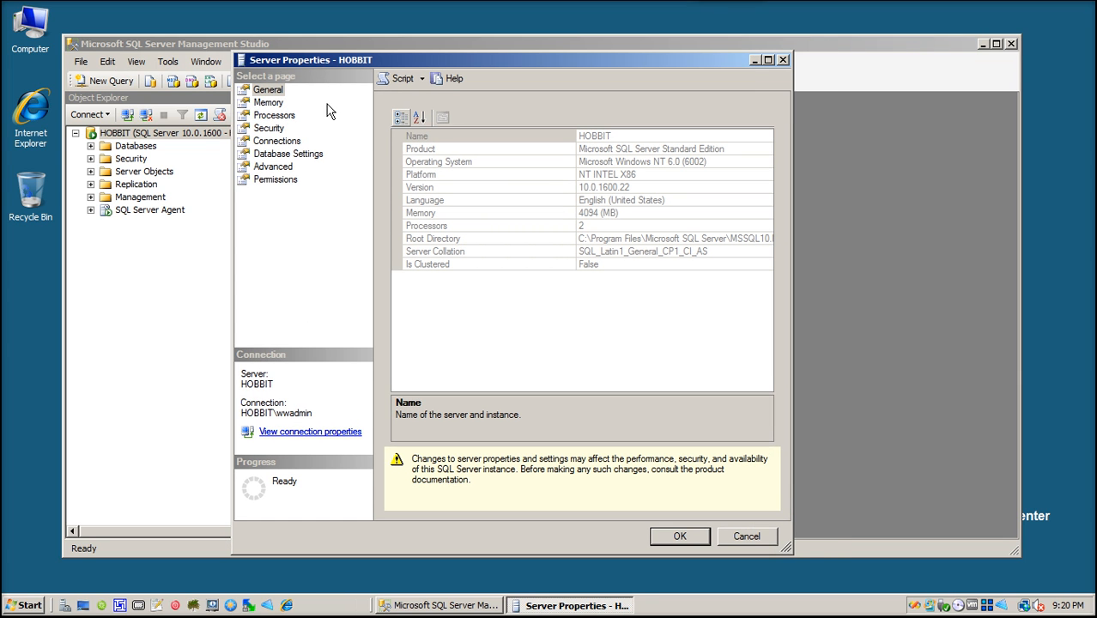
left_click(267, 104)
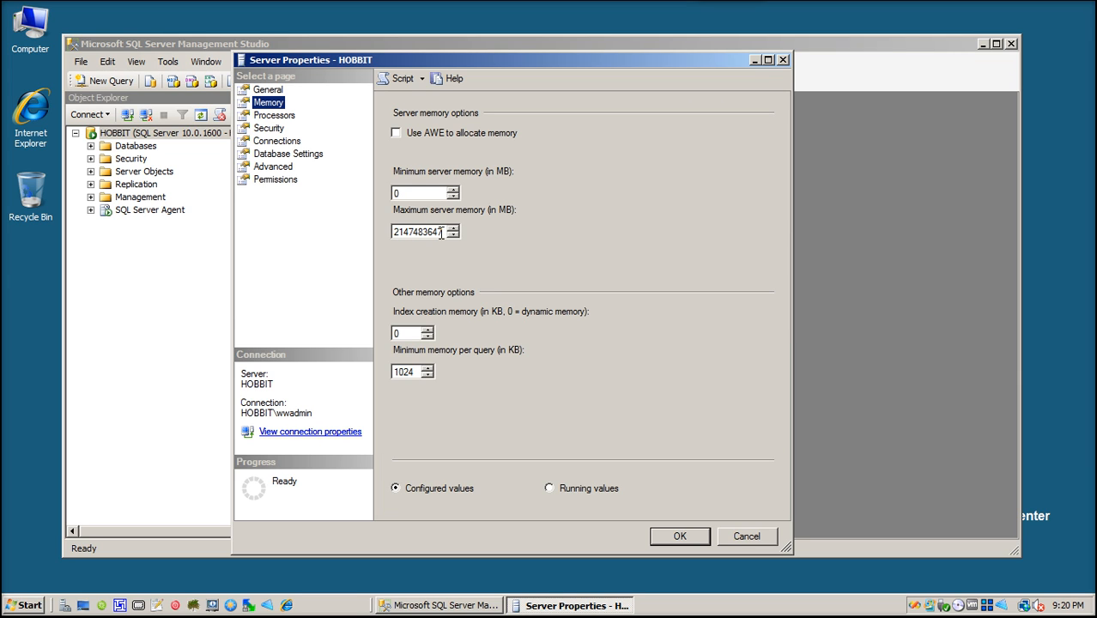
left_click_drag(440, 234, 380, 241)
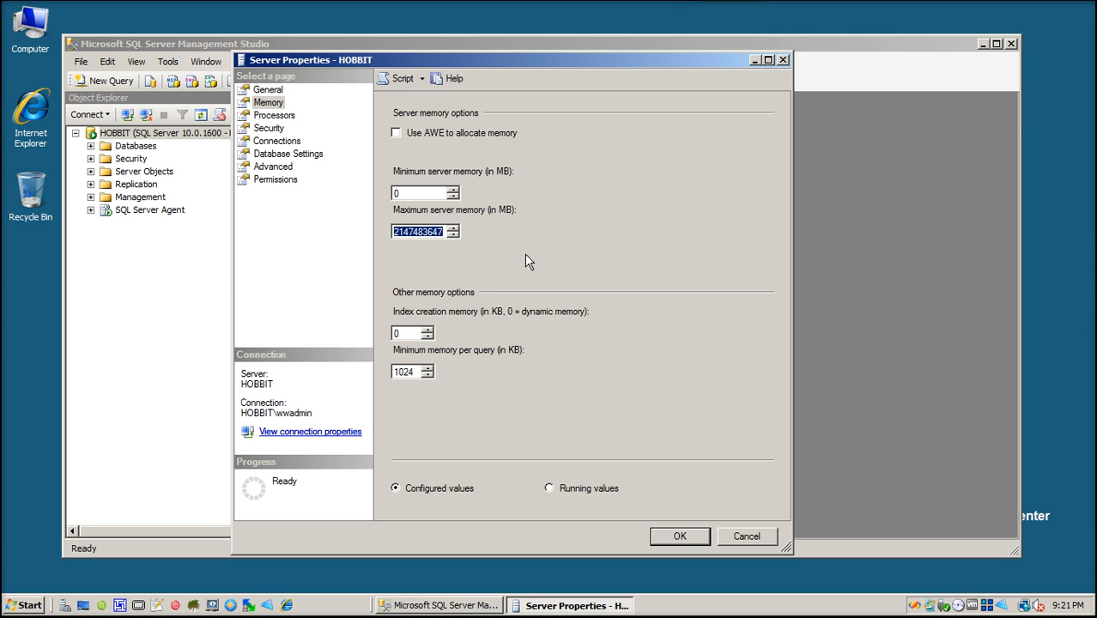
type("2048")
double_click(403, 192)
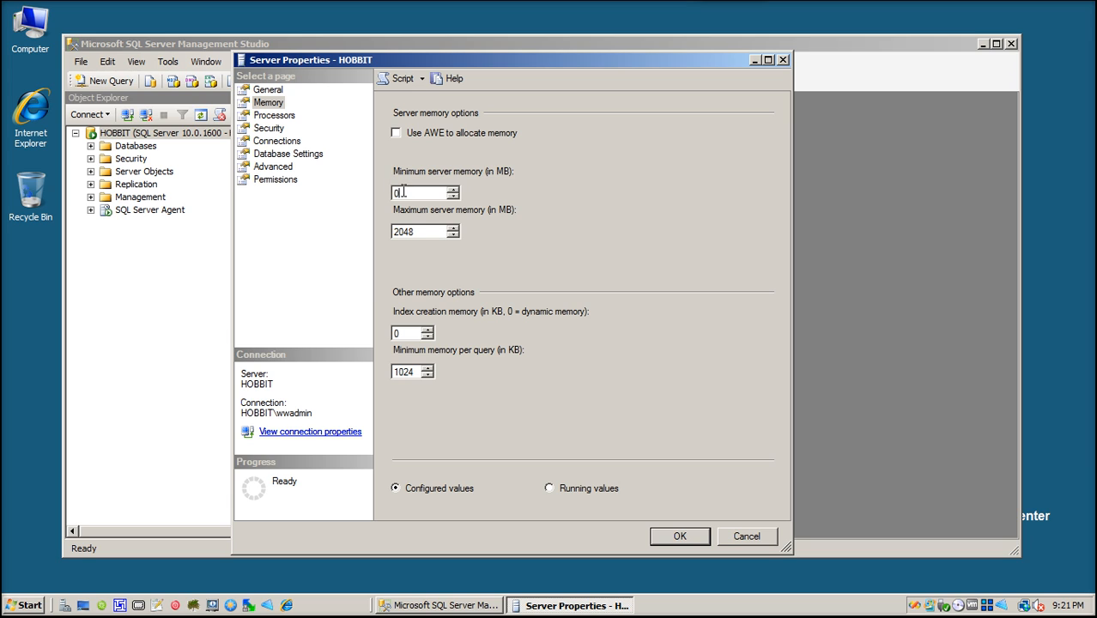
type("2048")
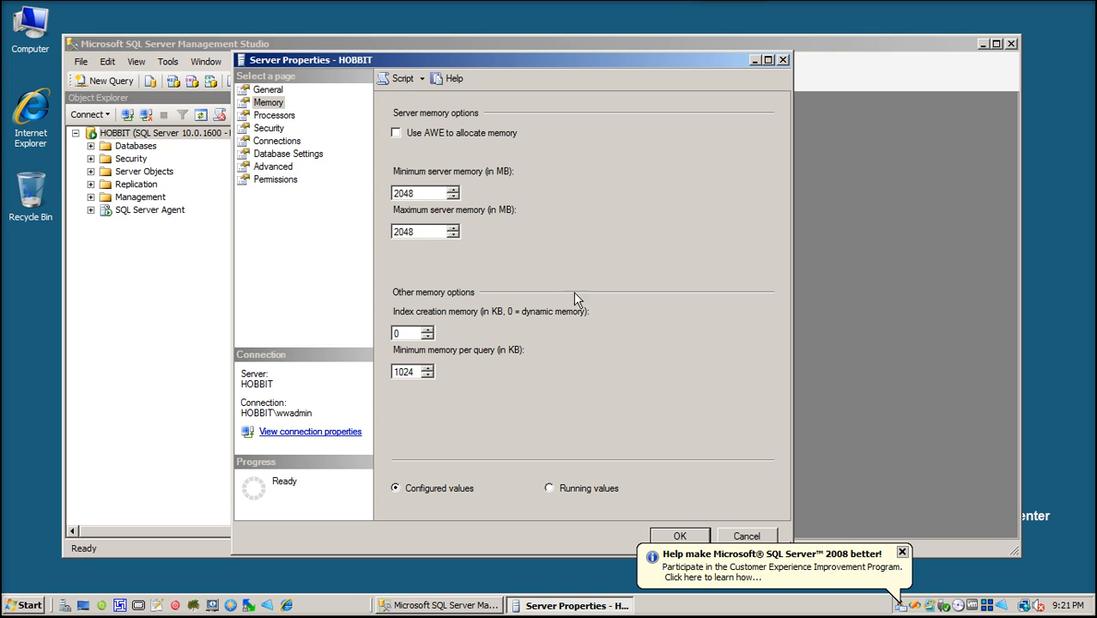
left_click(678, 536)
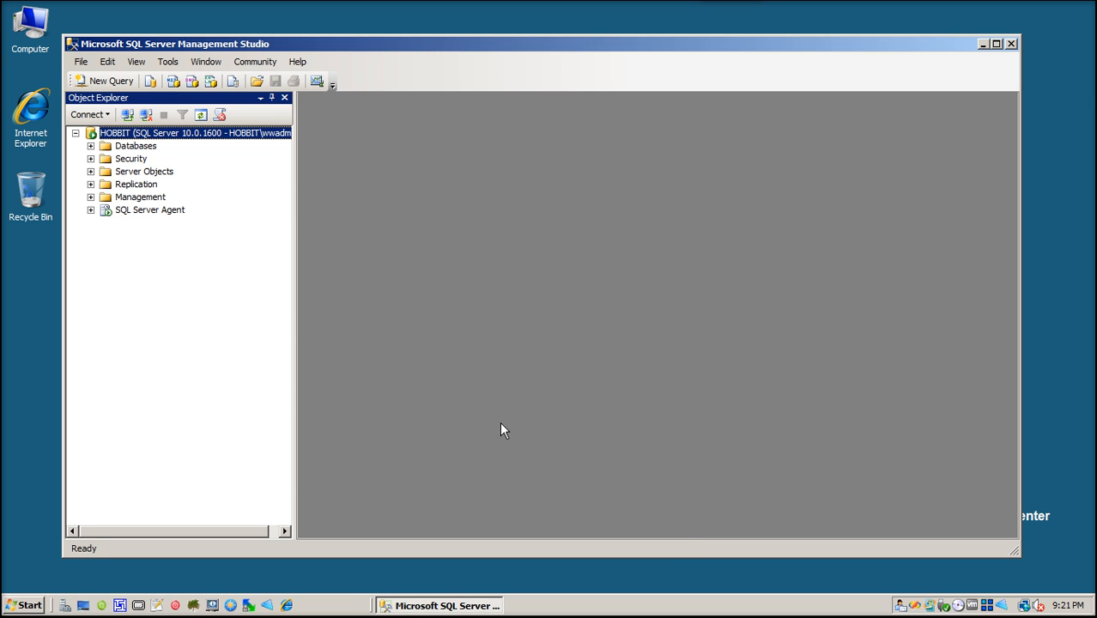
left_click(79, 64)
left_click(117, 290)
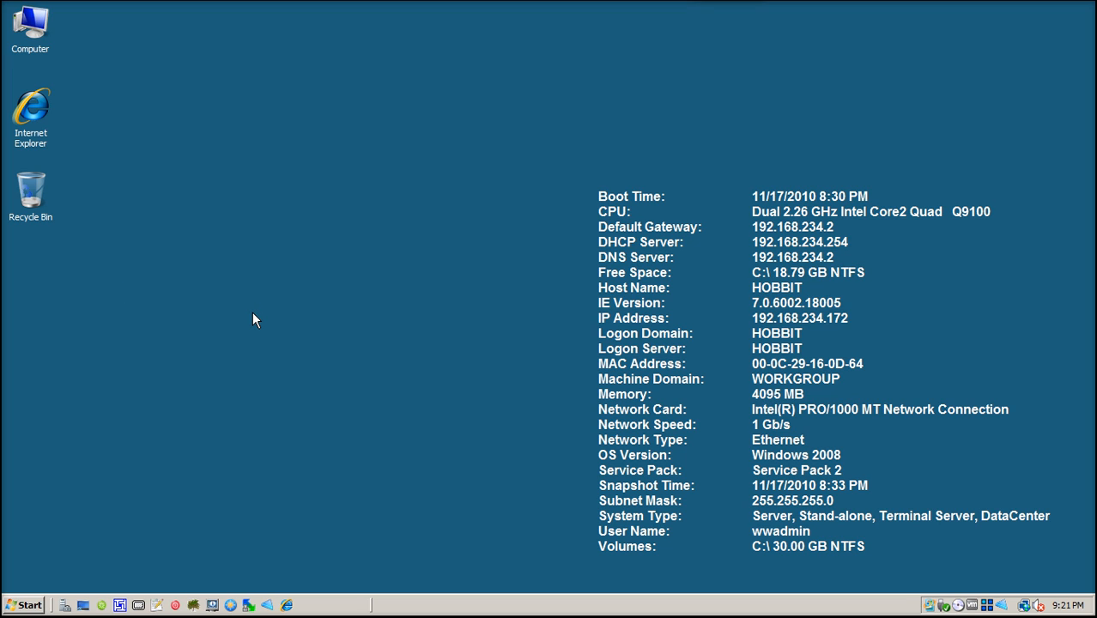